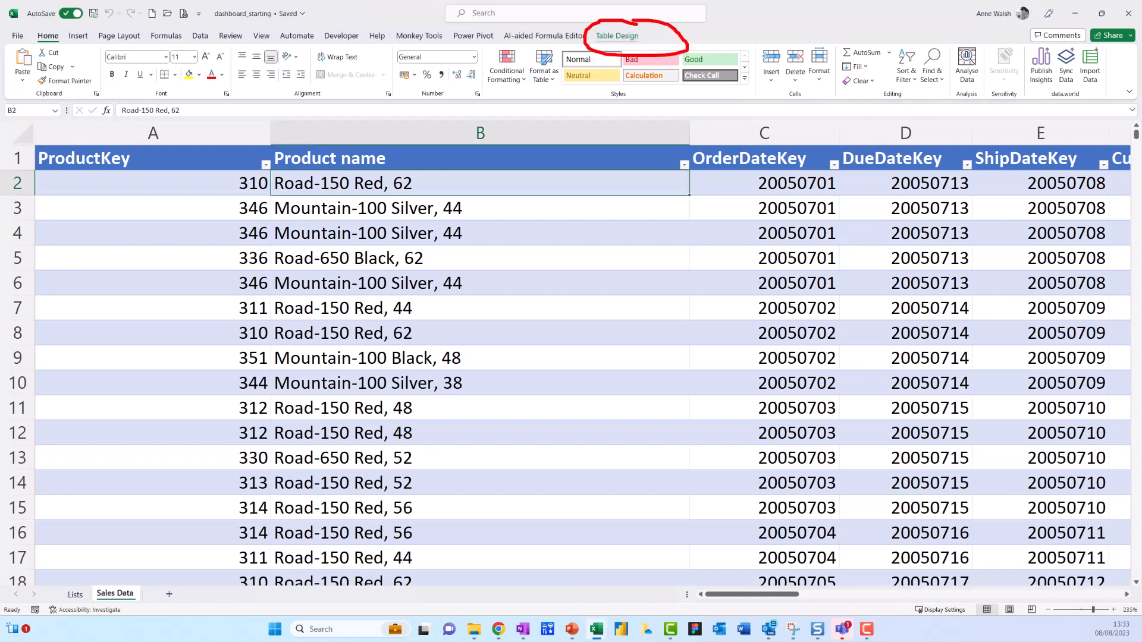
Summarise the sales data table with a PivotTable placed on a new worksheet
left_click(615, 36)
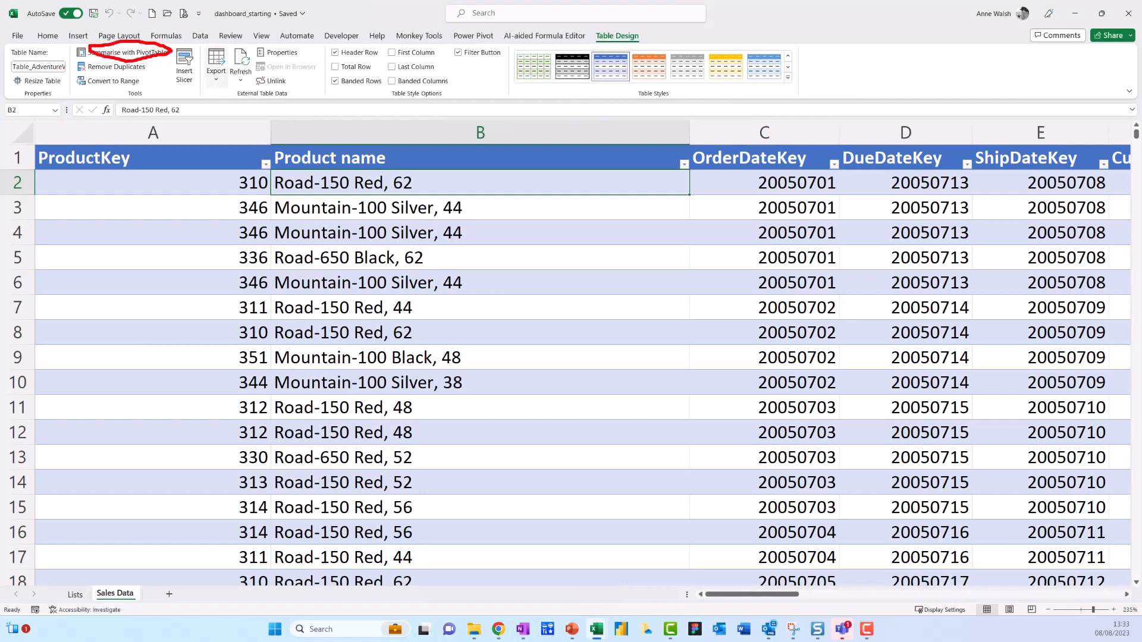
left_click(138, 55)
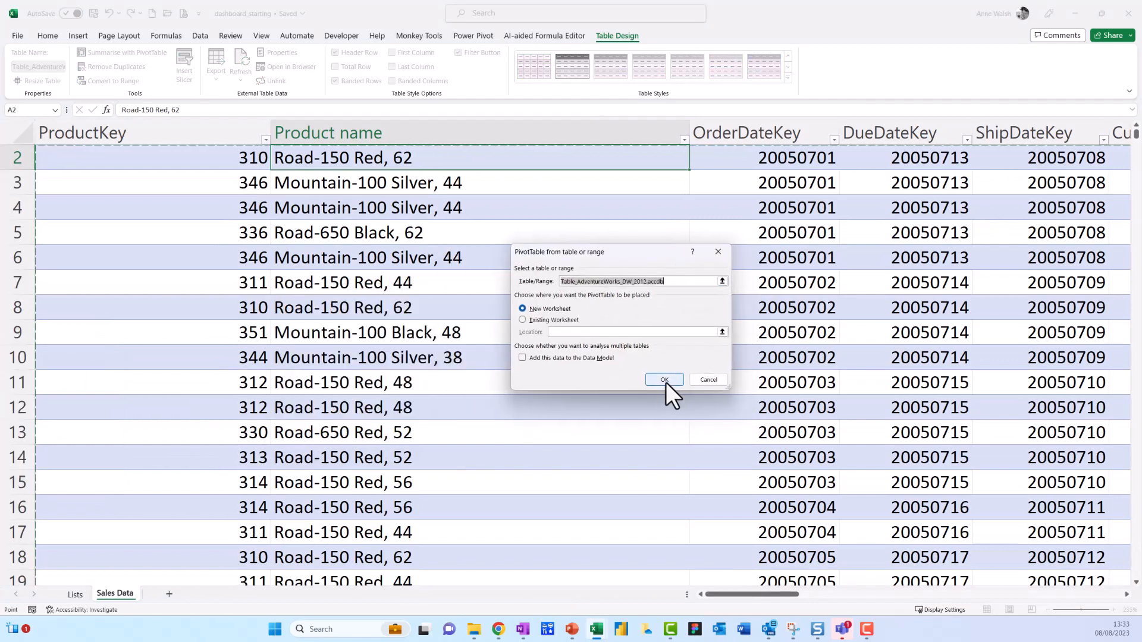
left_click(665, 381)
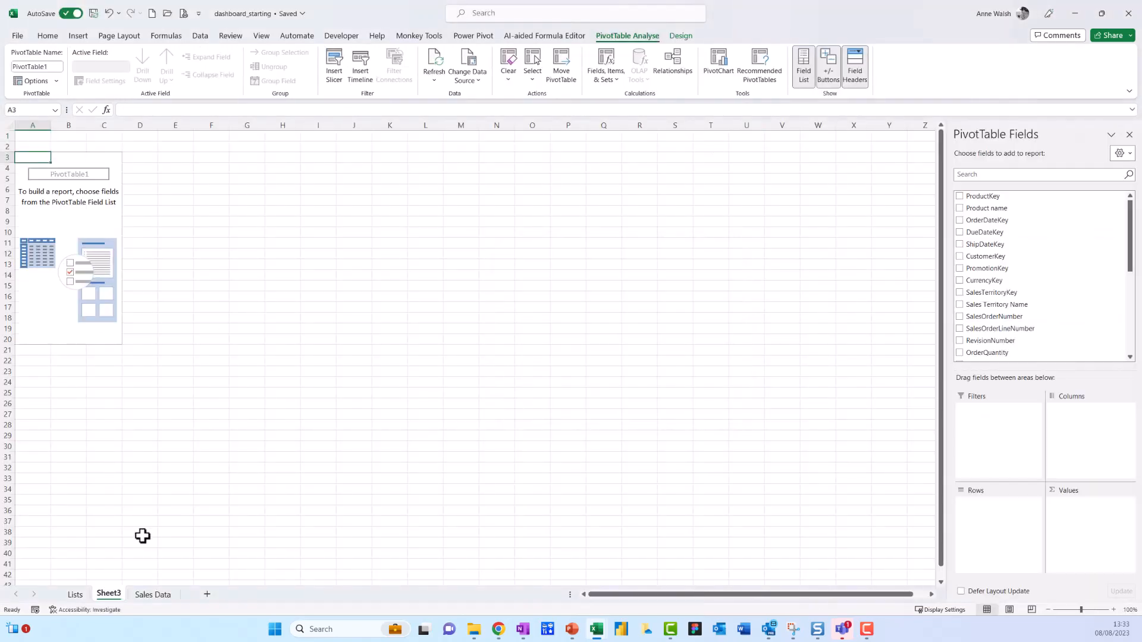
Rename the new PivotTable worksheet as Calculations
double_click(116, 594)
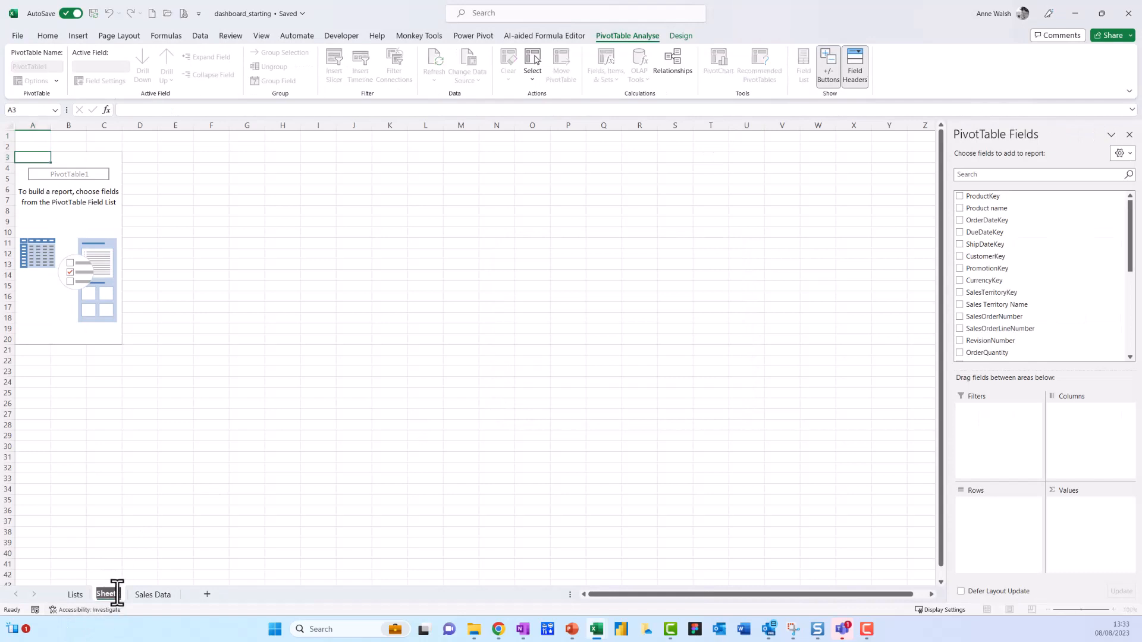
type("Calculations")
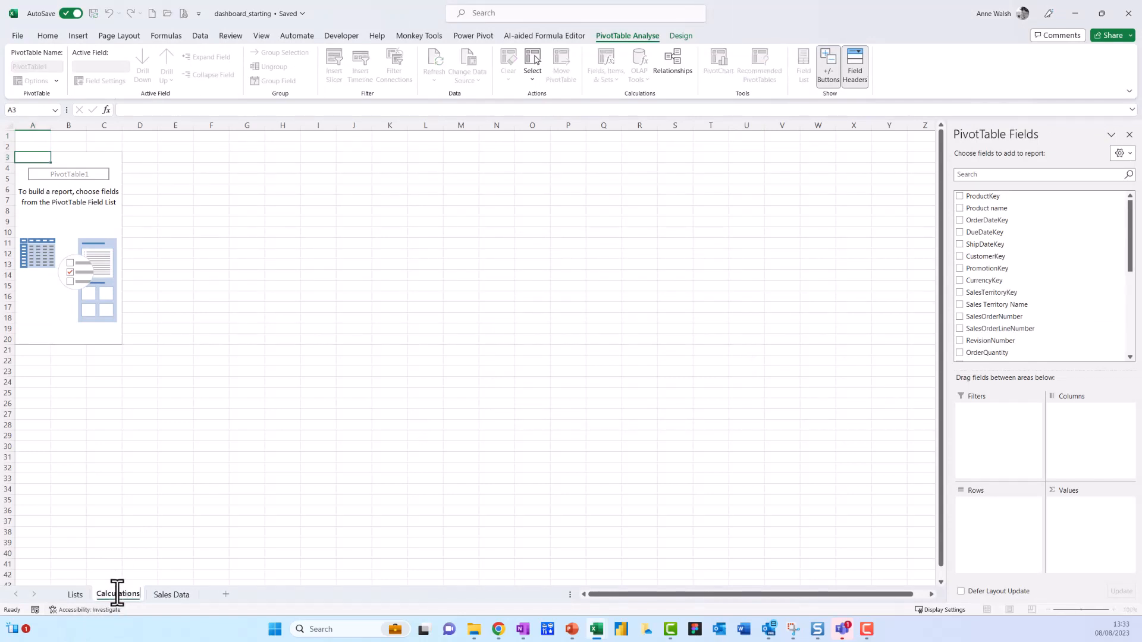
key("Return")
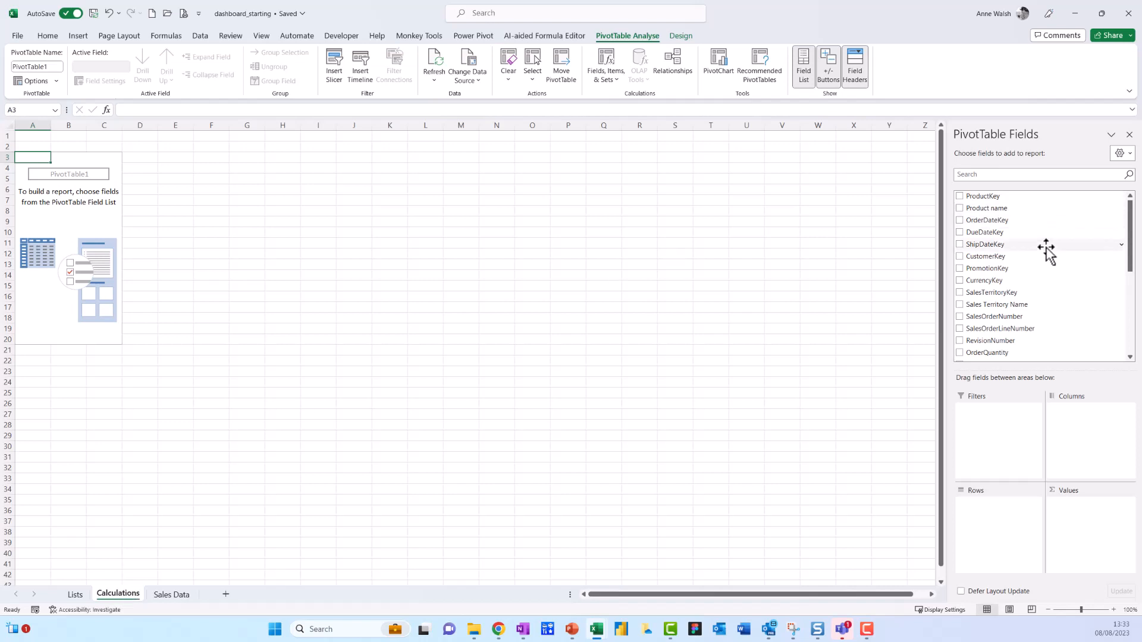
Add the Product name field to the PivotTable's Rows area
scroll(1045, 255, "down", 3)
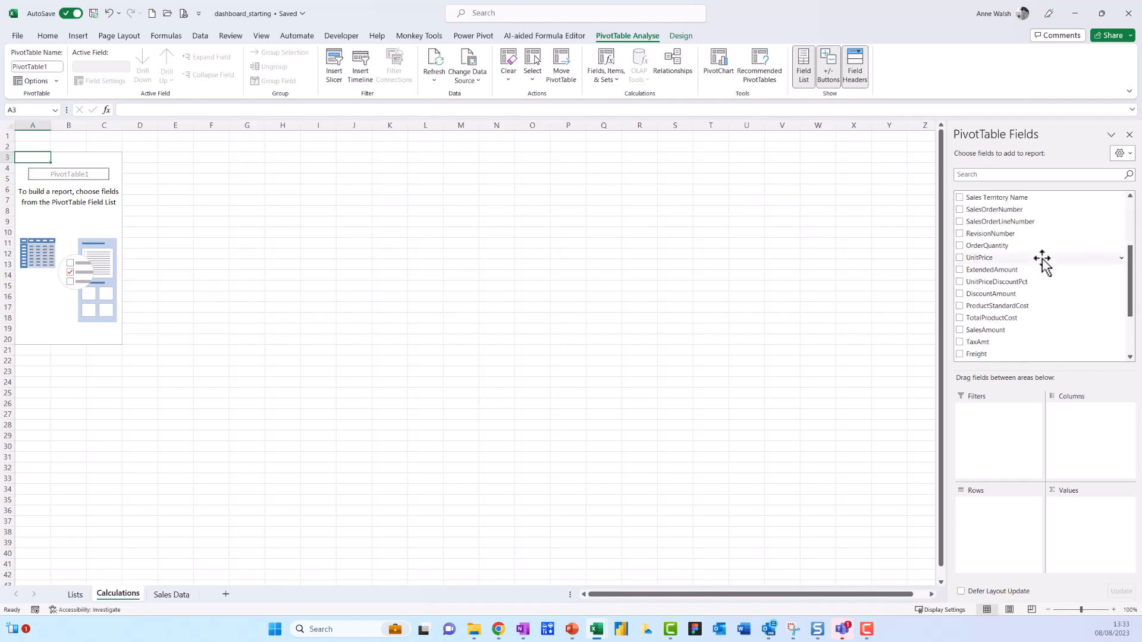
scroll(1045, 262, "down", 4)
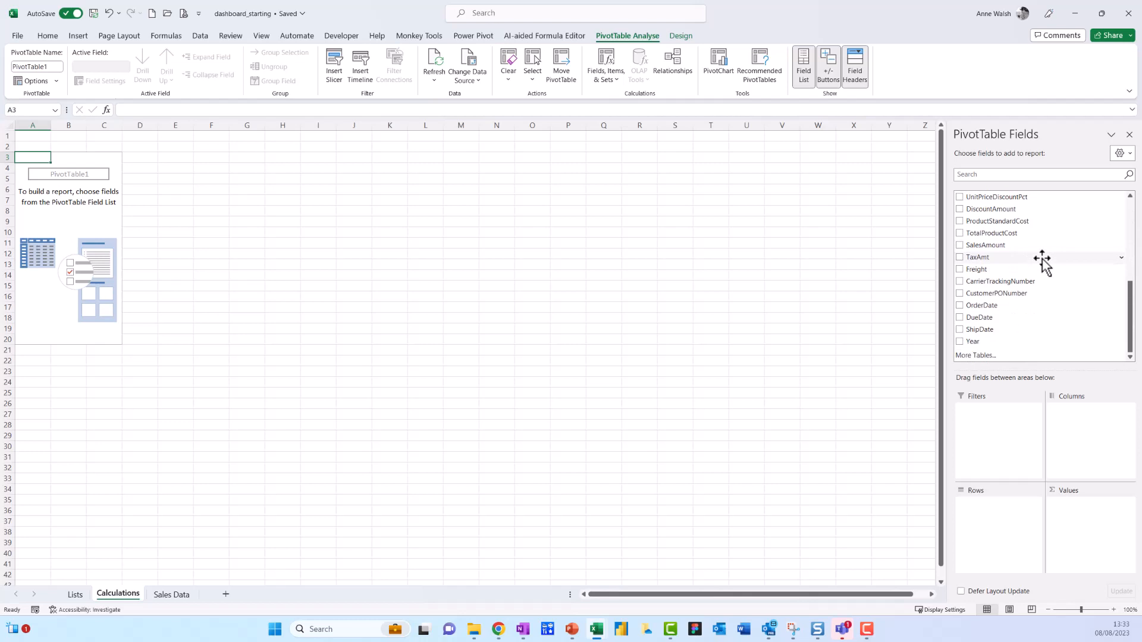
scroll(1046, 263, "up", 5)
scroll(1041, 262, "up", 2)
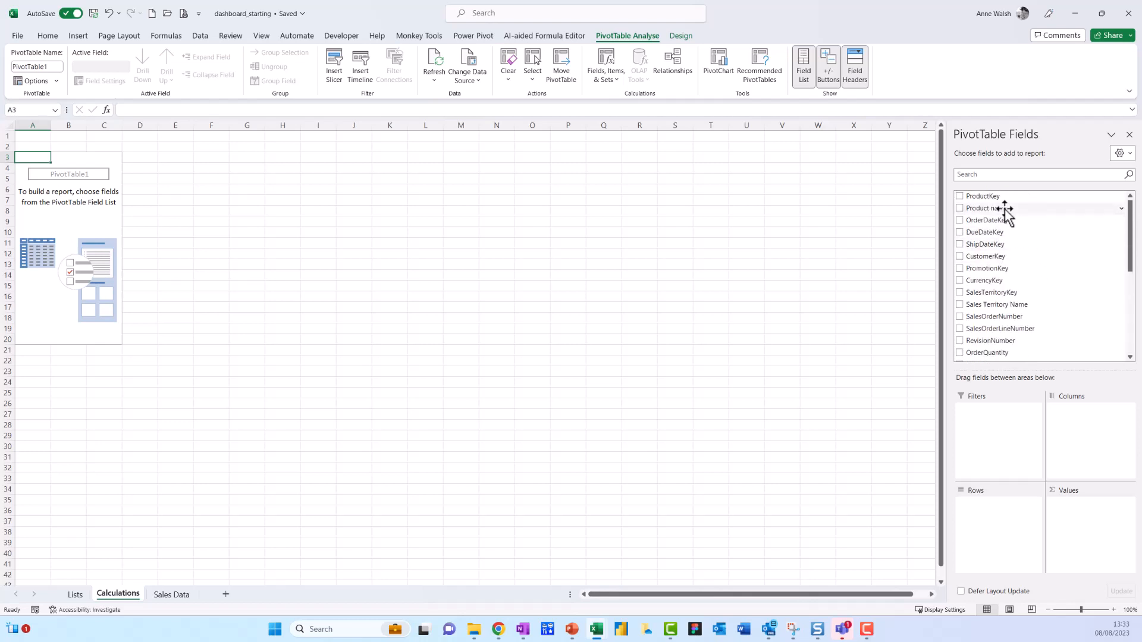
left_click_drag(1005, 210, 1006, 505)
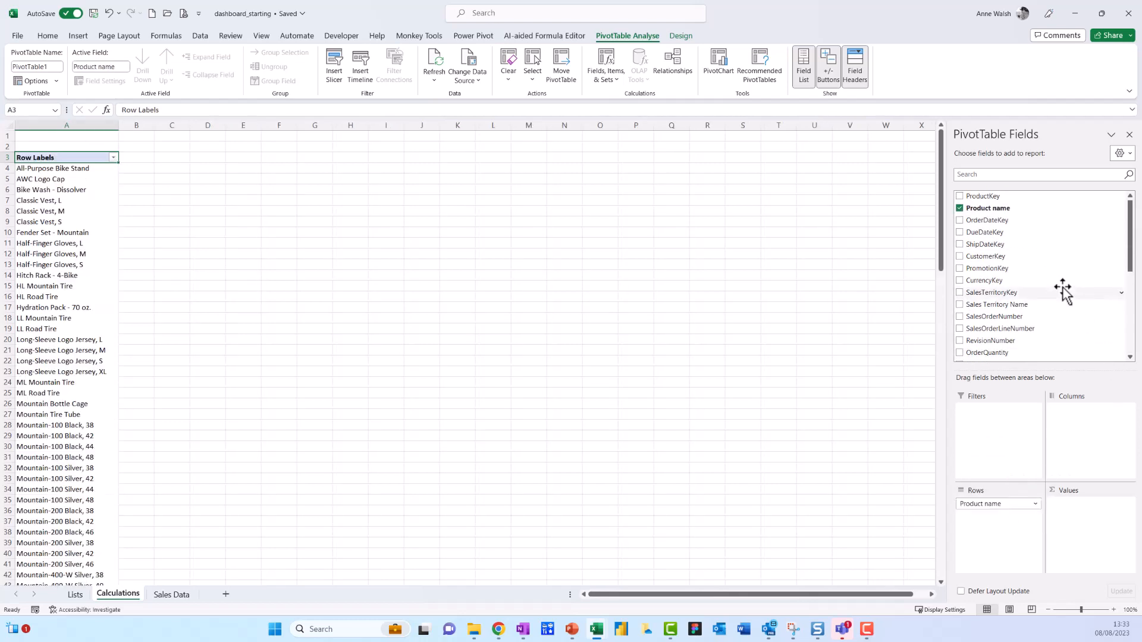
Add the Year field to the PivotTable's Columns area
scroll(1062, 289, "down", 5)
scroll(1061, 293, "down", 1)
left_click_drag(978, 345, 1101, 433)
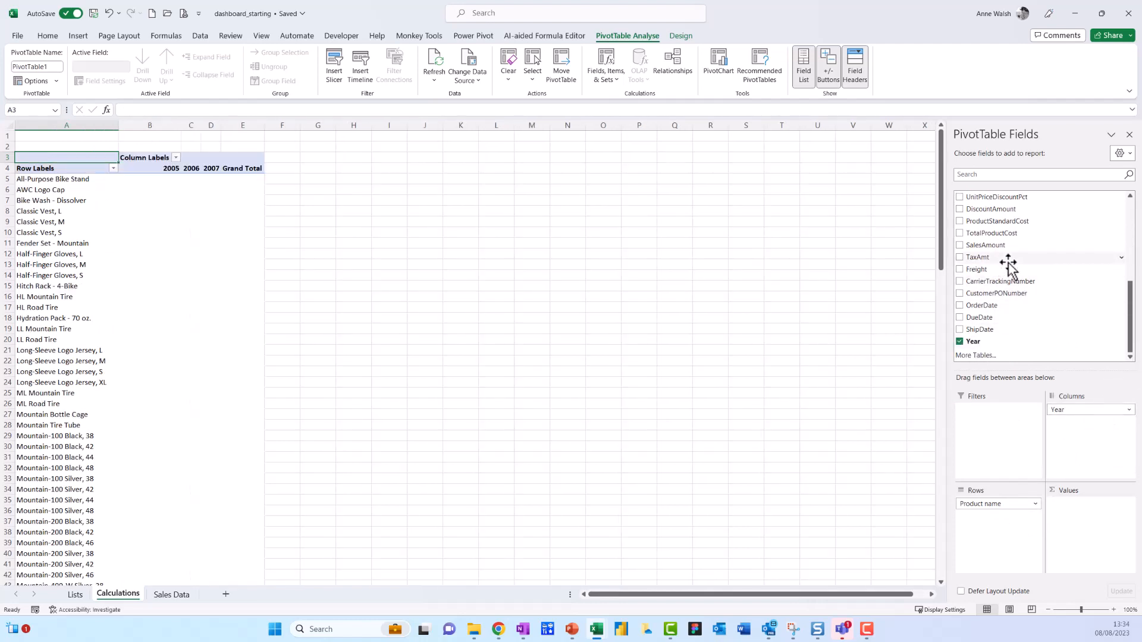
Add the SalesAmount field to the PivotTable's Values area as a sum
scroll(1009, 265, "up", 1)
scroll(1009, 265, "up", 3)
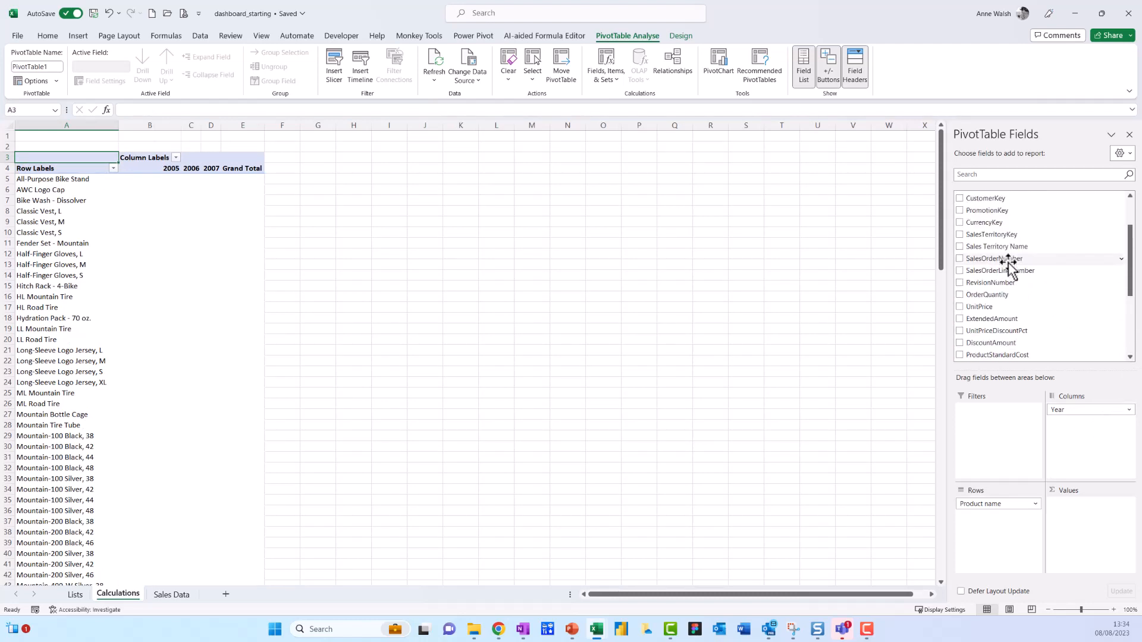
scroll(1009, 265, "down", 2)
scroll(1009, 264, "down", 1)
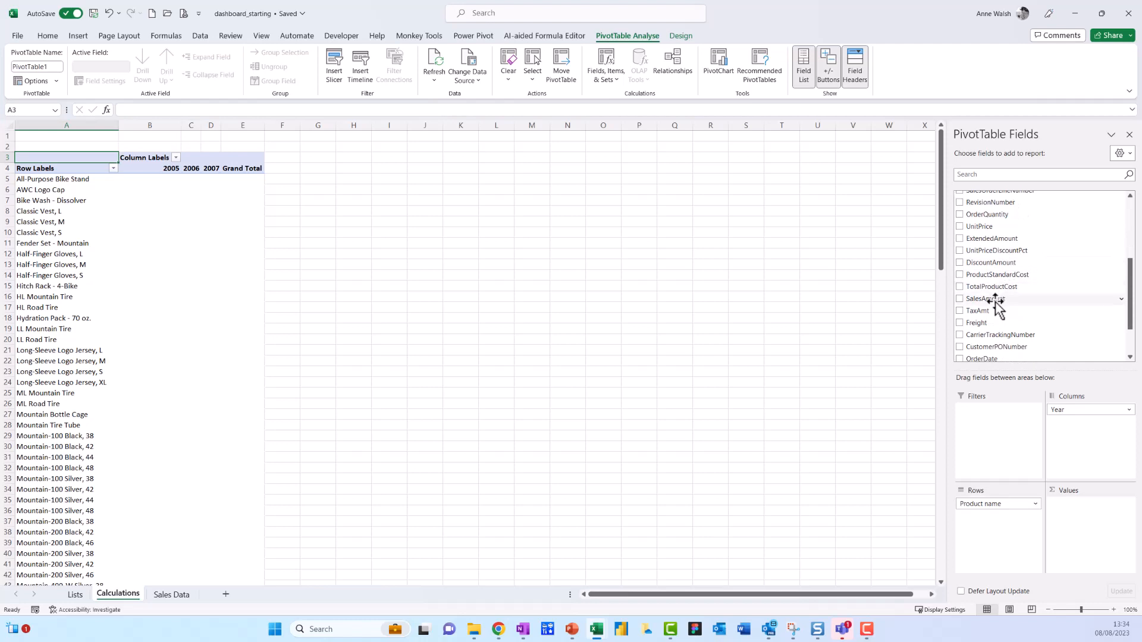
left_click_drag(995, 299, 1097, 527)
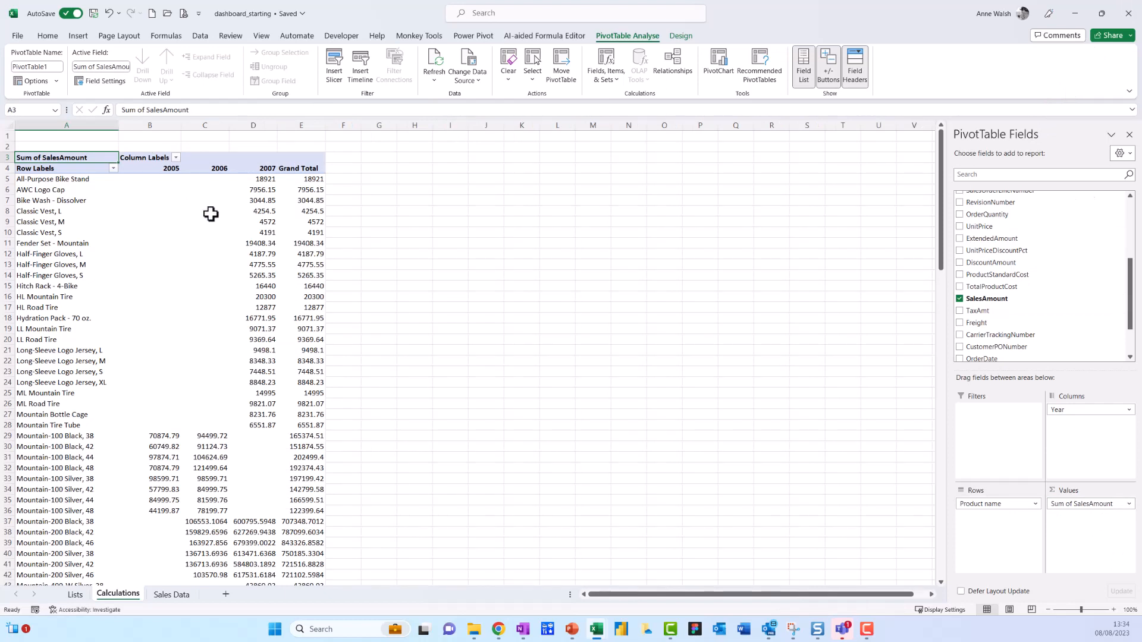
Filter the product row labels to the top 10 items by Sum of SalesAmount
left_click(112, 169)
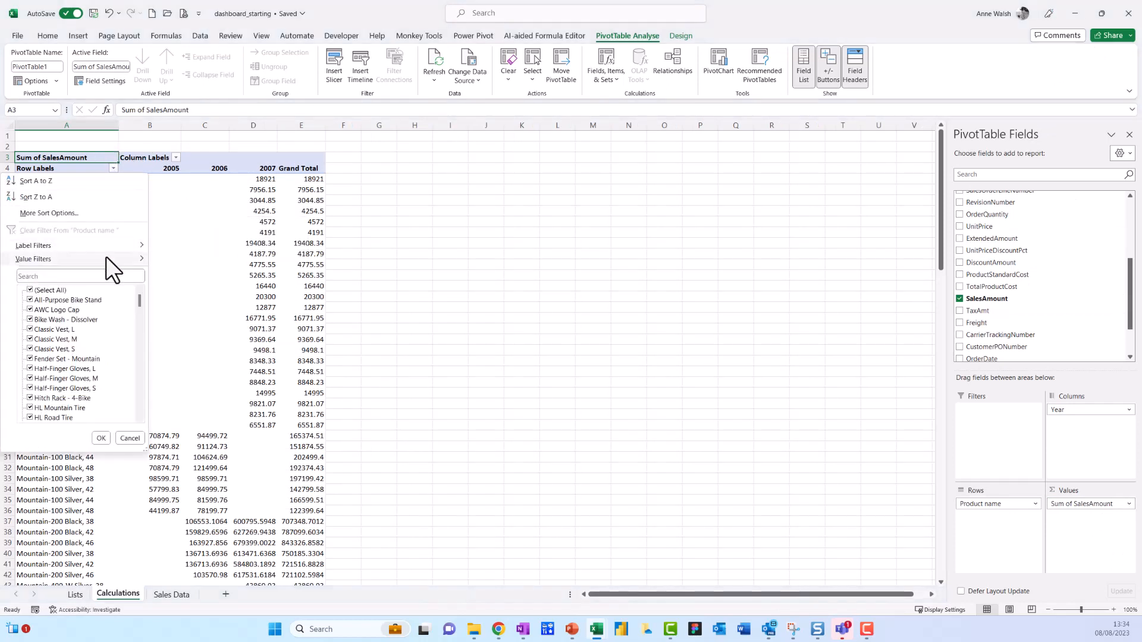
mouse_move(105, 260)
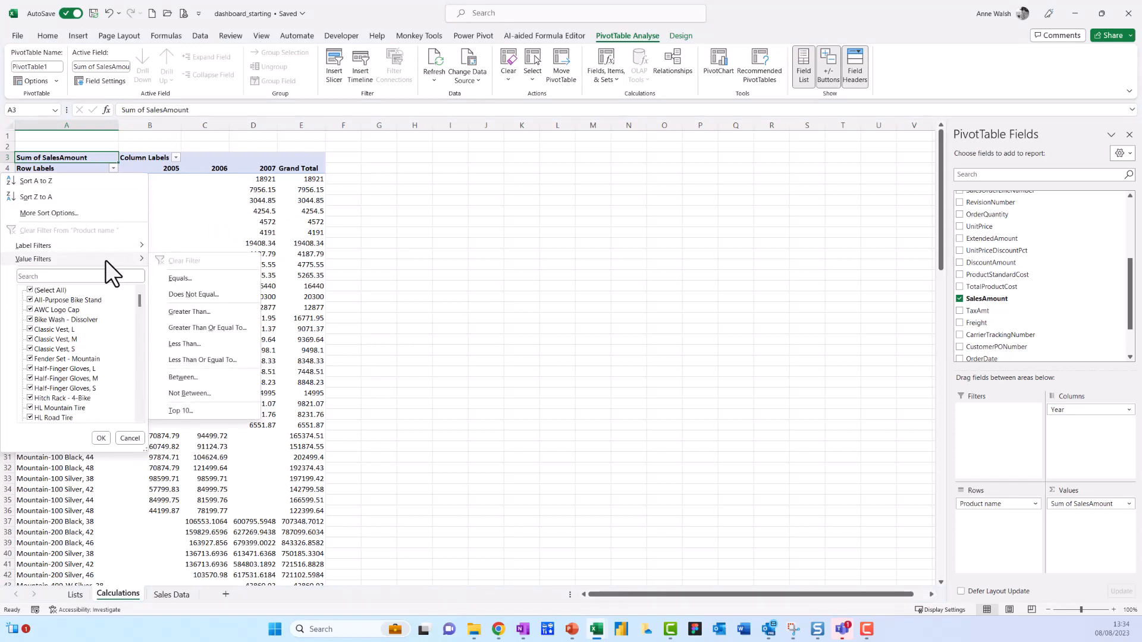
left_click(198, 412)
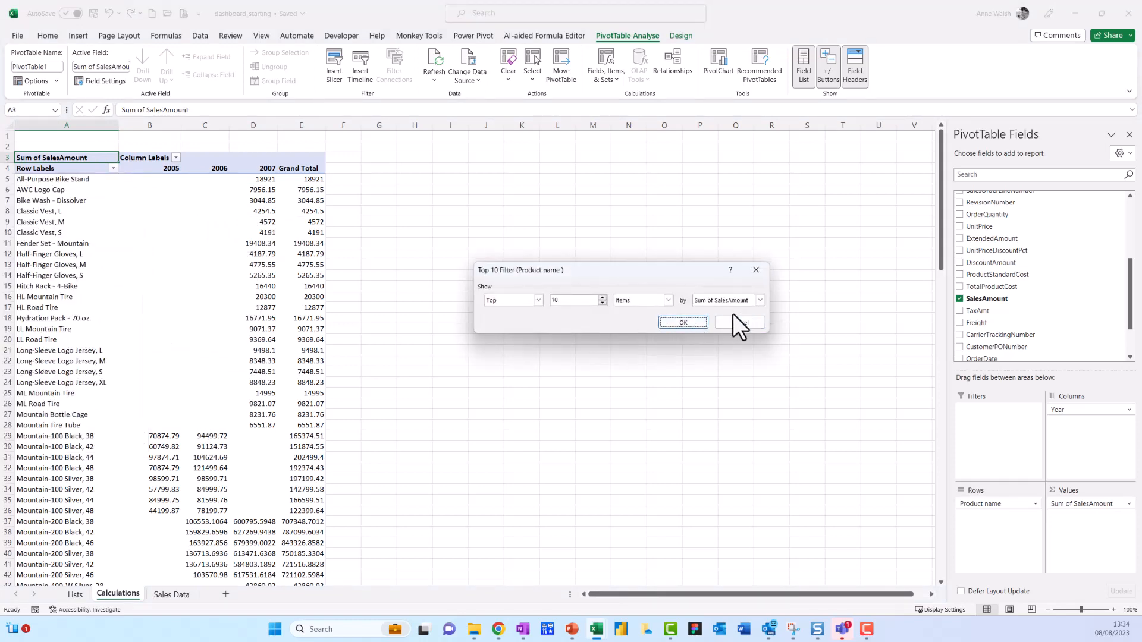
left_click(685, 323)
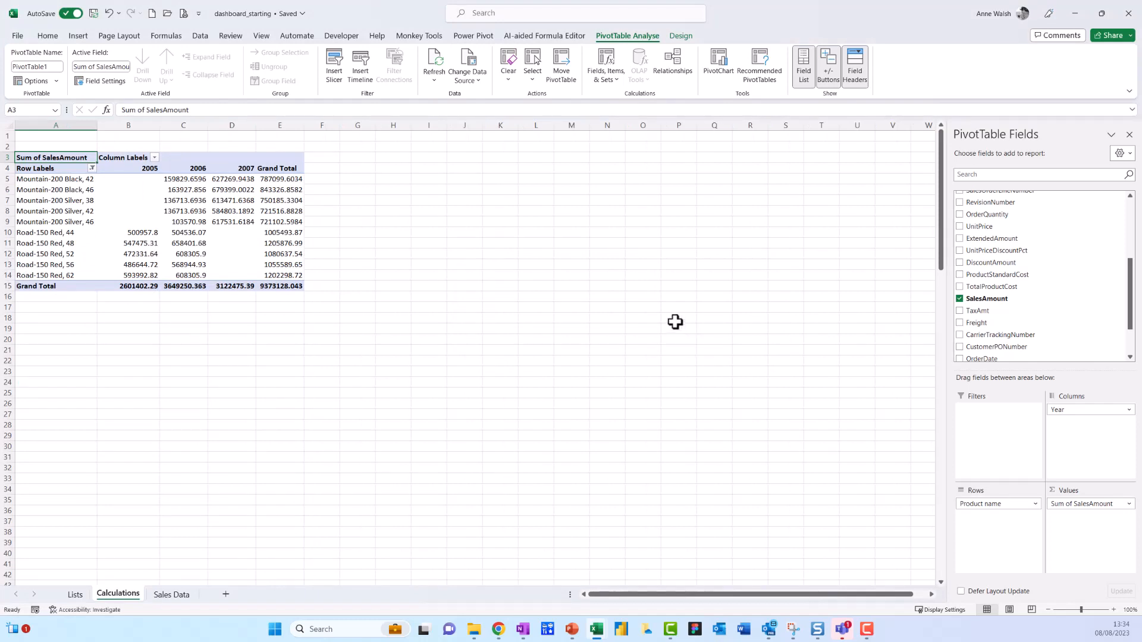
Set the number format of the Sum of SalesAmount value field to Currency
right_click(192, 208)
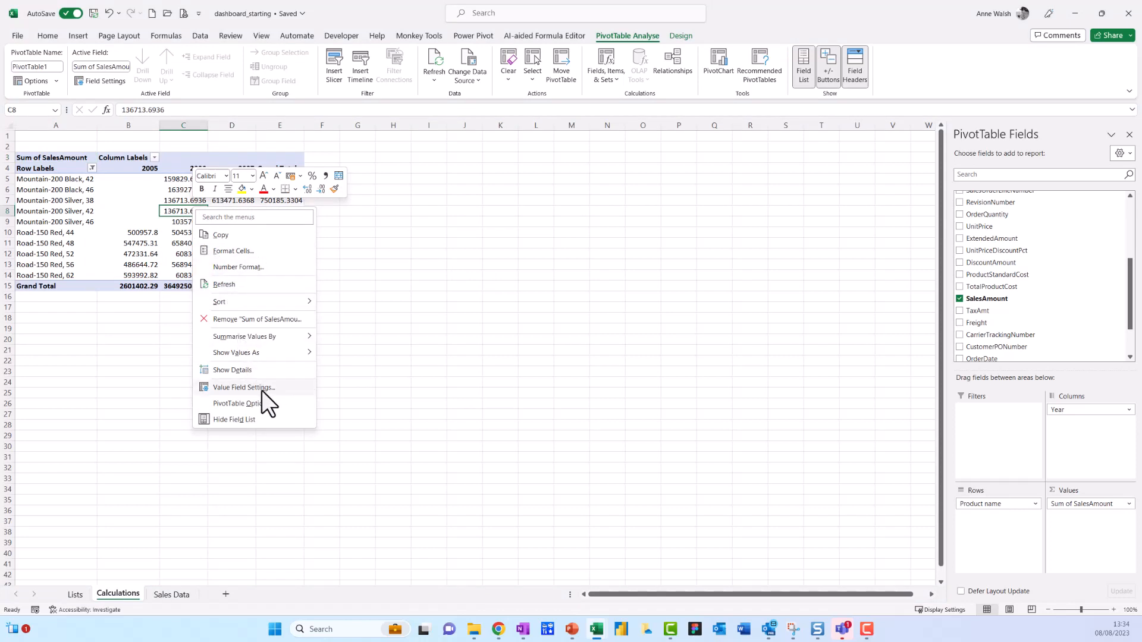
left_click(262, 387)
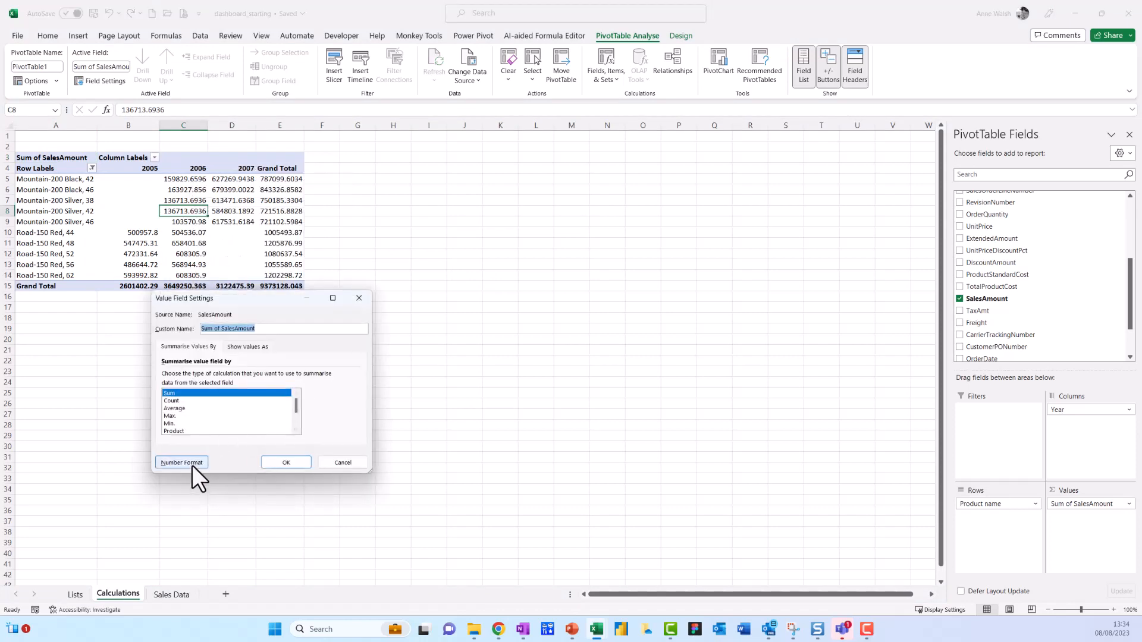
left_click(192, 464)
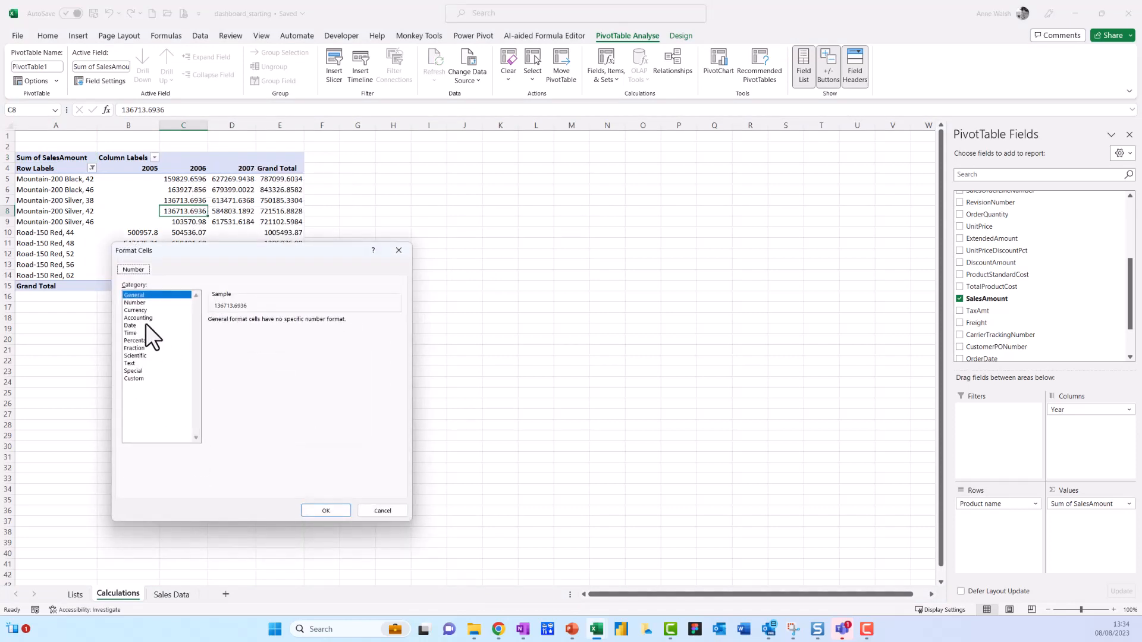
left_click(144, 309)
left_click(333, 510)
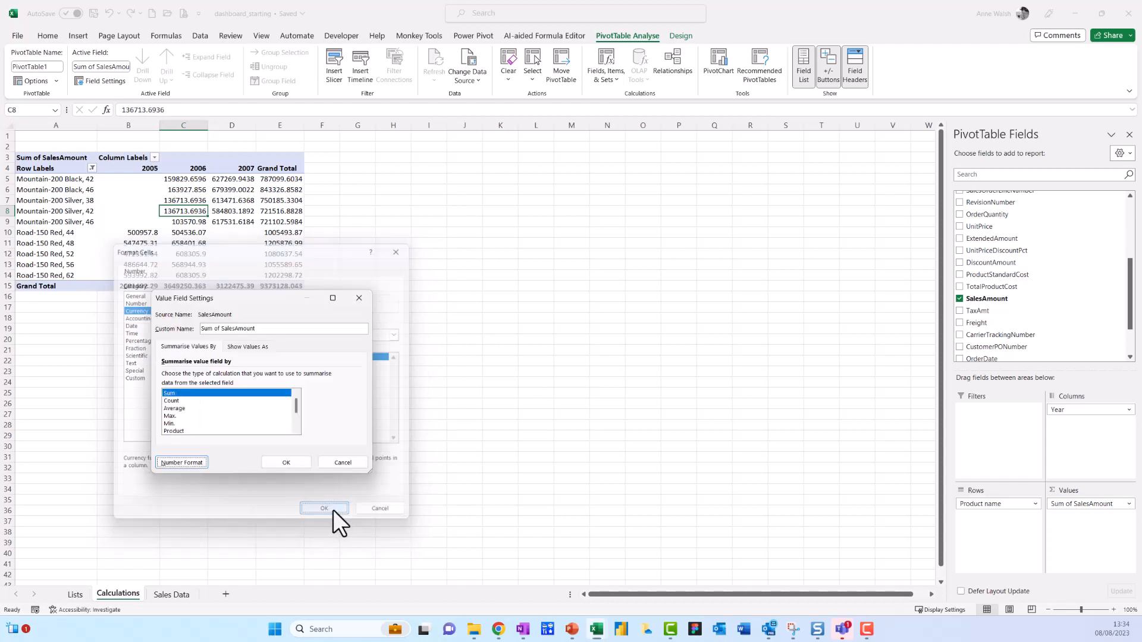
left_click(293, 461)
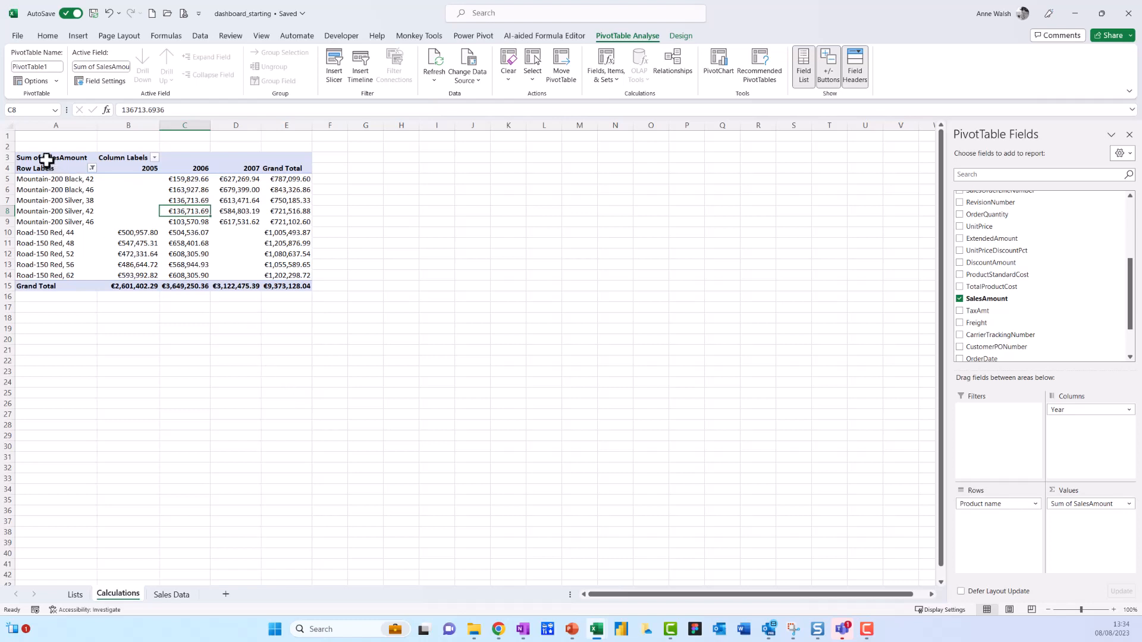
Copy the whole PivotTable to cell P3 and autofit columns P to T to its contents
left_click_drag(47, 162, 280, 287)
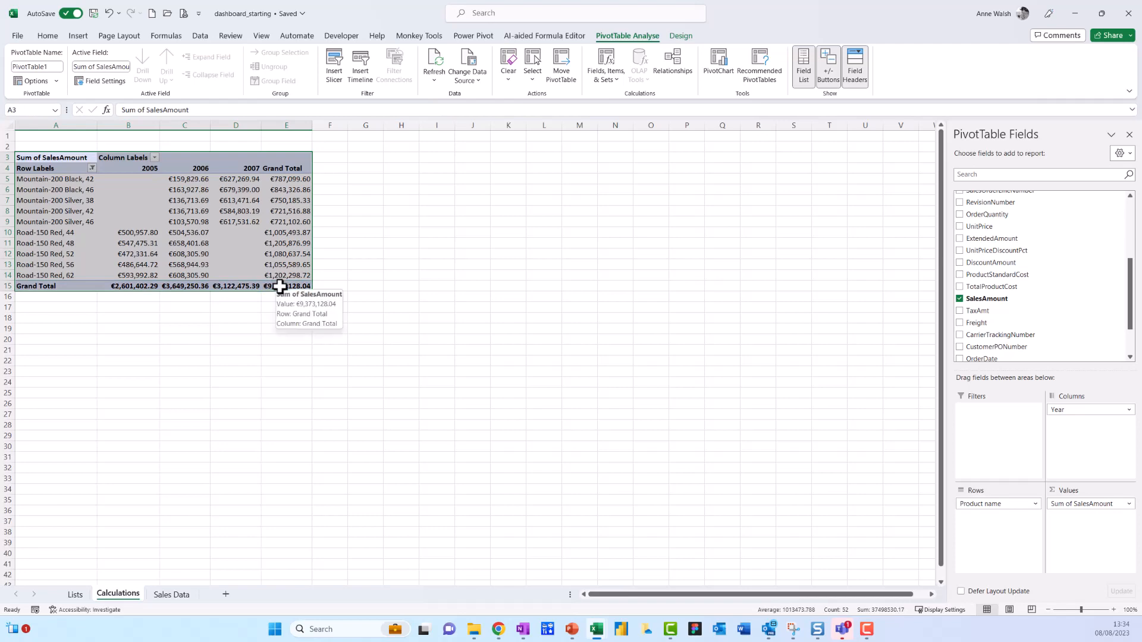
key("ctrl+c")
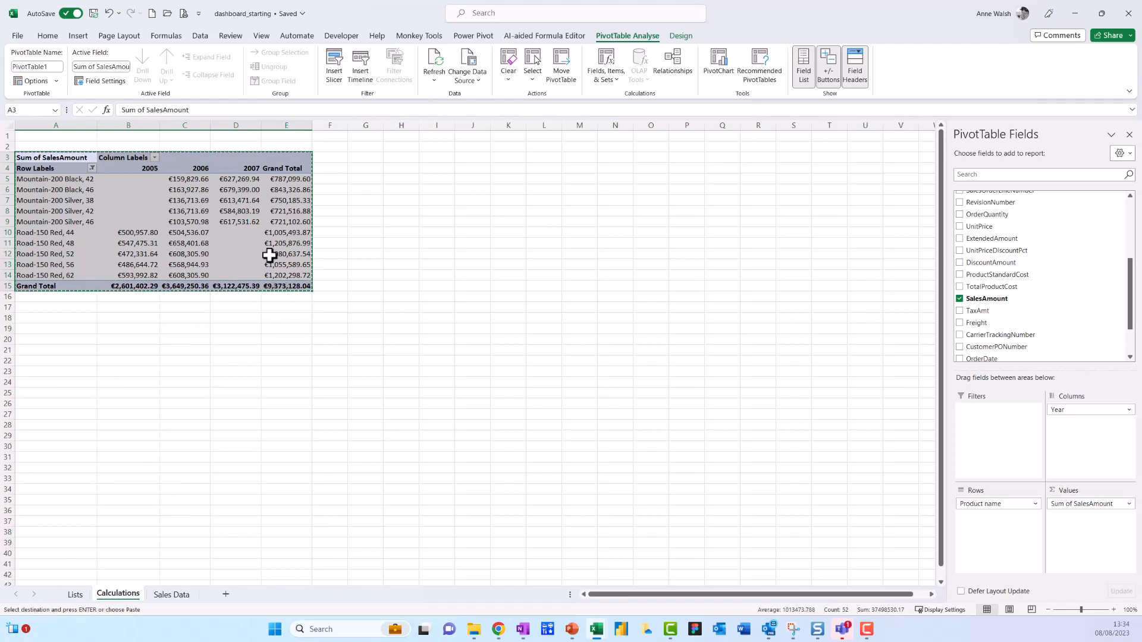
left_click(690, 158)
key("ctrl+v")
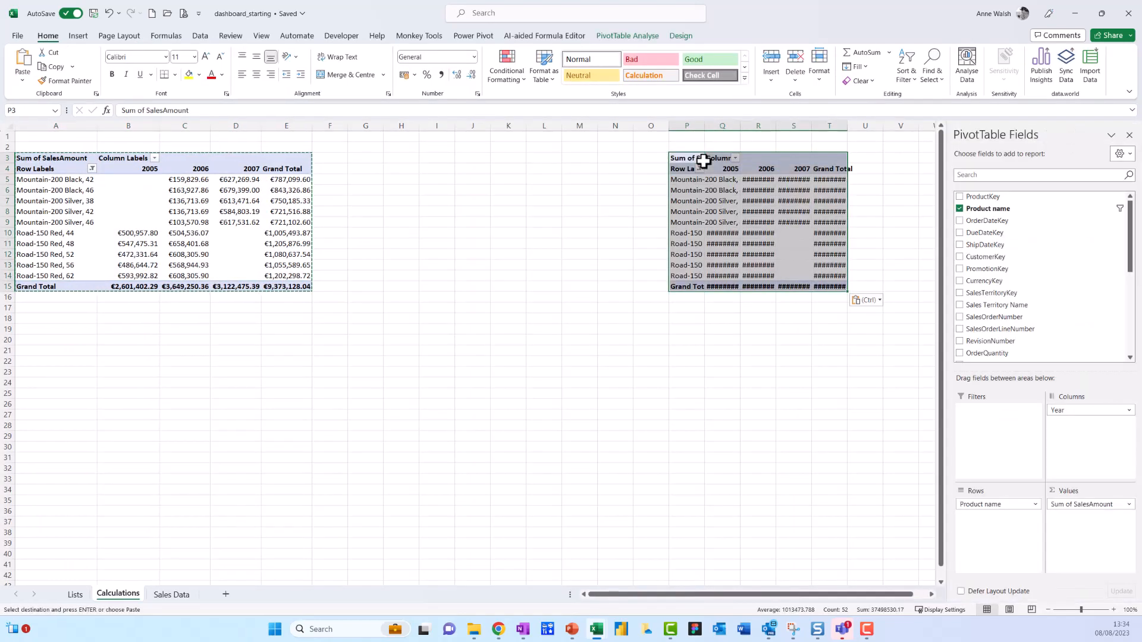
left_click_drag(683, 123, 841, 125)
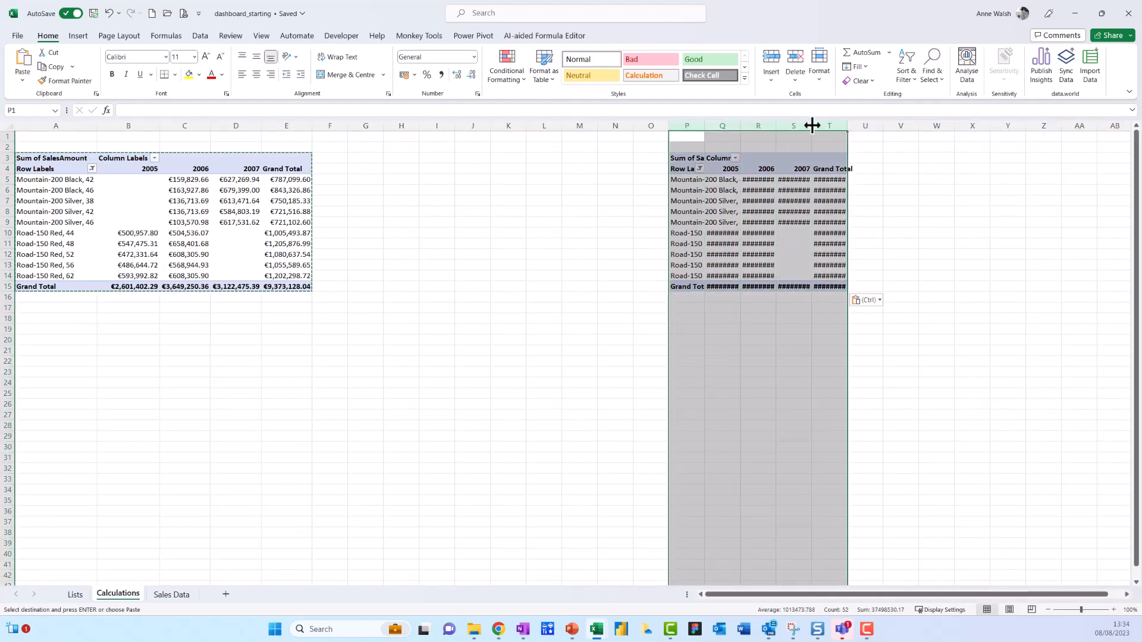
double_click(812, 126)
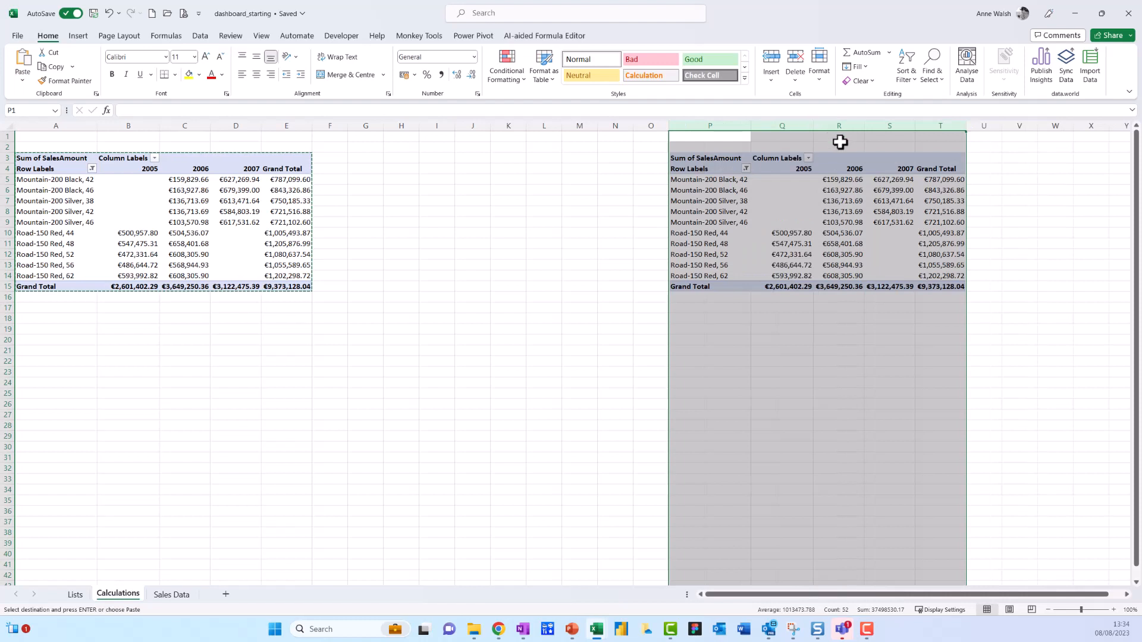
Change the copied PivotTable's product filter to the bottom 10 items by Sum of SalesAmount
left_click(745, 169)
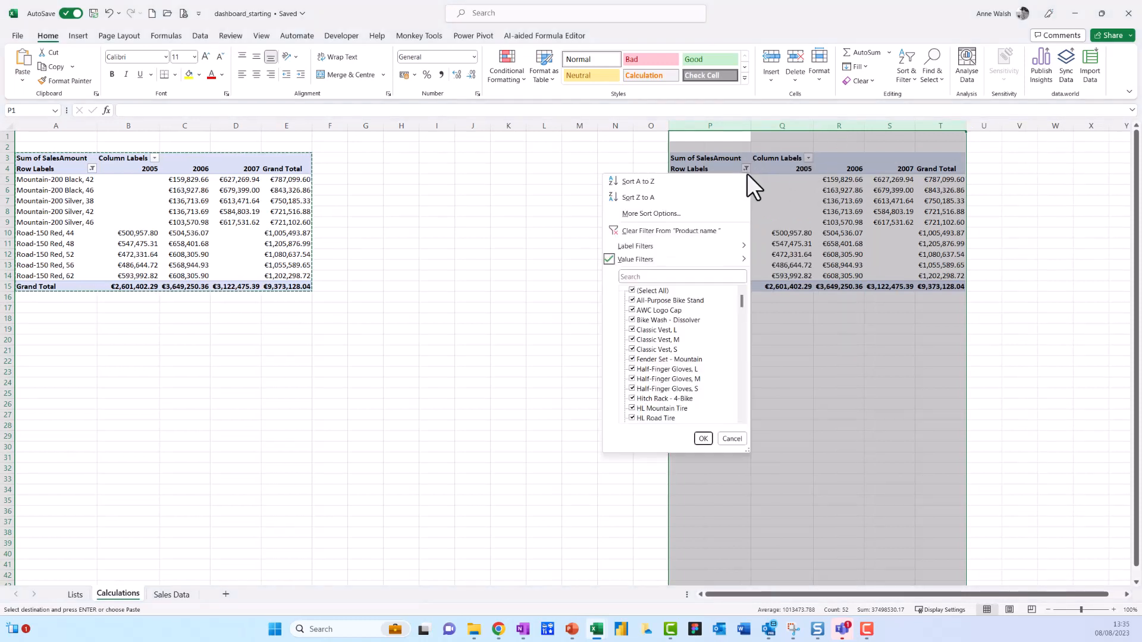
mouse_move(707, 259)
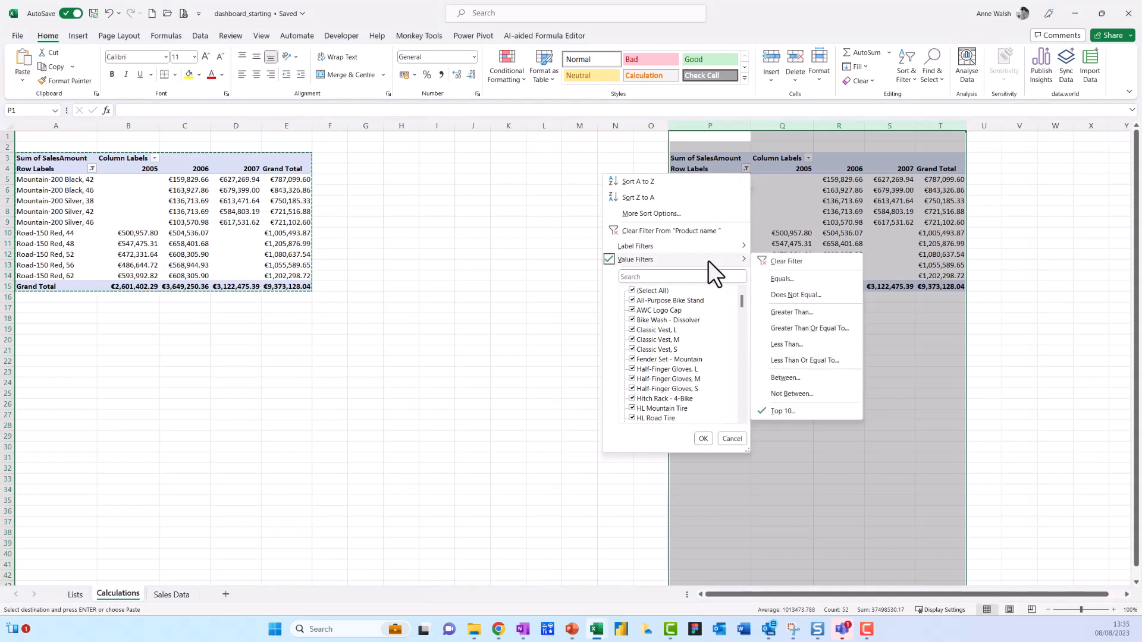
left_click(799, 415)
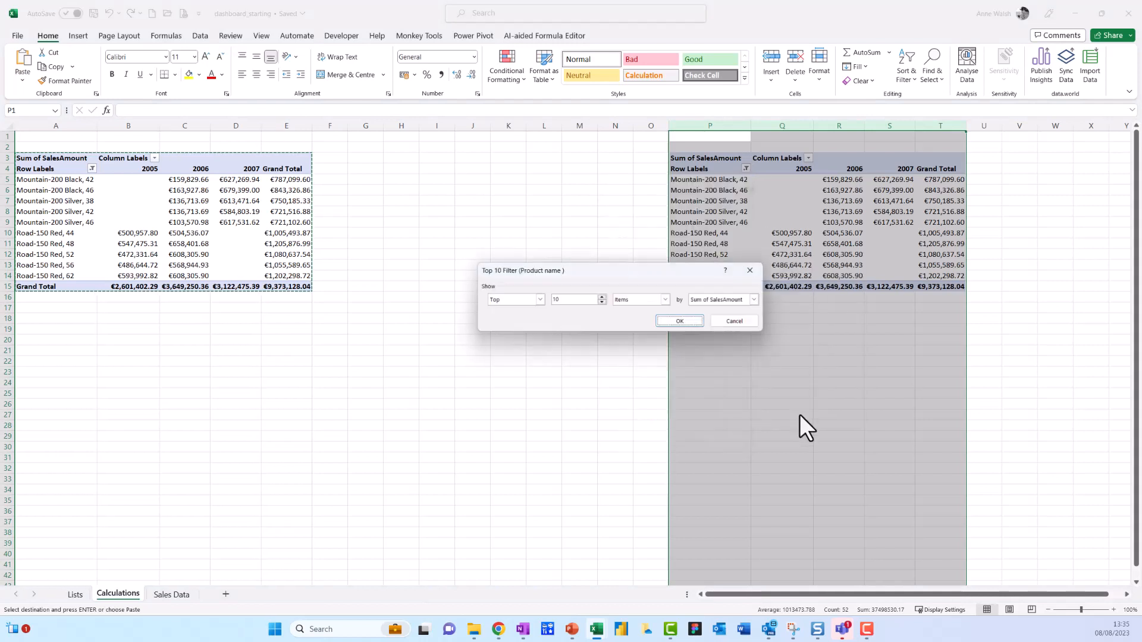
left_click(539, 299)
left_click(505, 317)
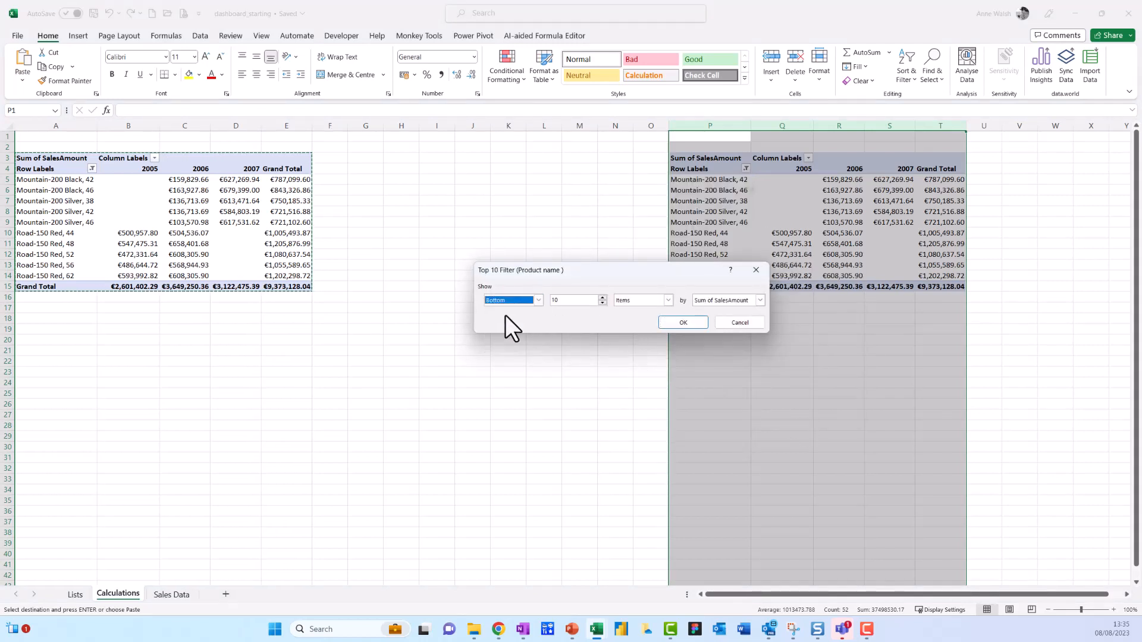
left_click(690, 323)
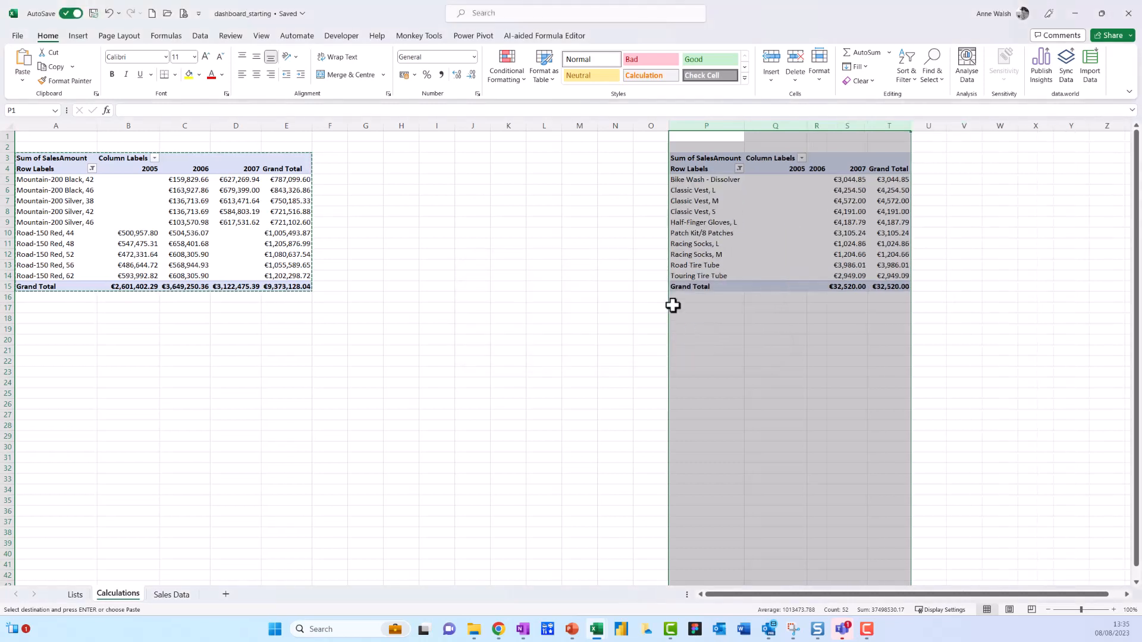
Set the bottom 10 PivotTable's options to show 0 for empty cells
left_click(728, 245)
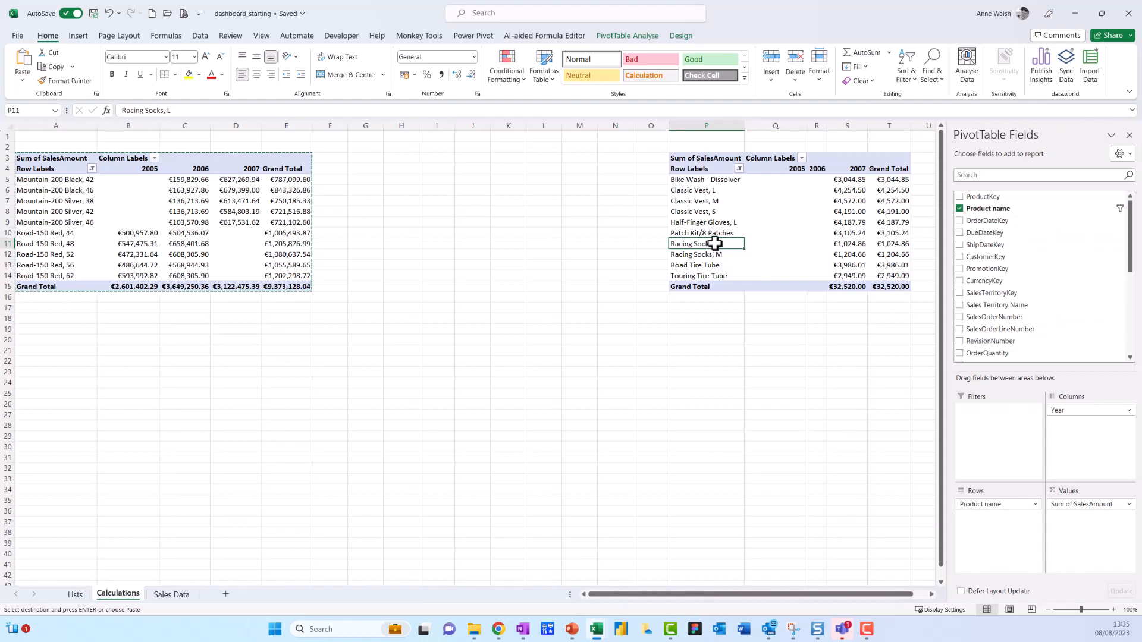
right_click(718, 245)
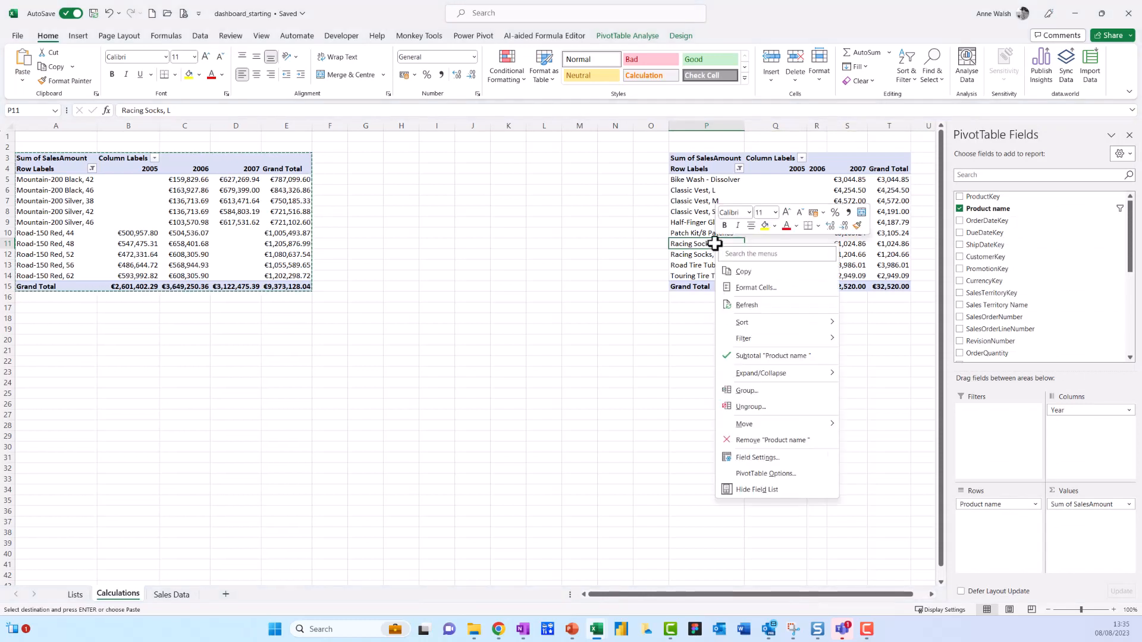
left_click(782, 472)
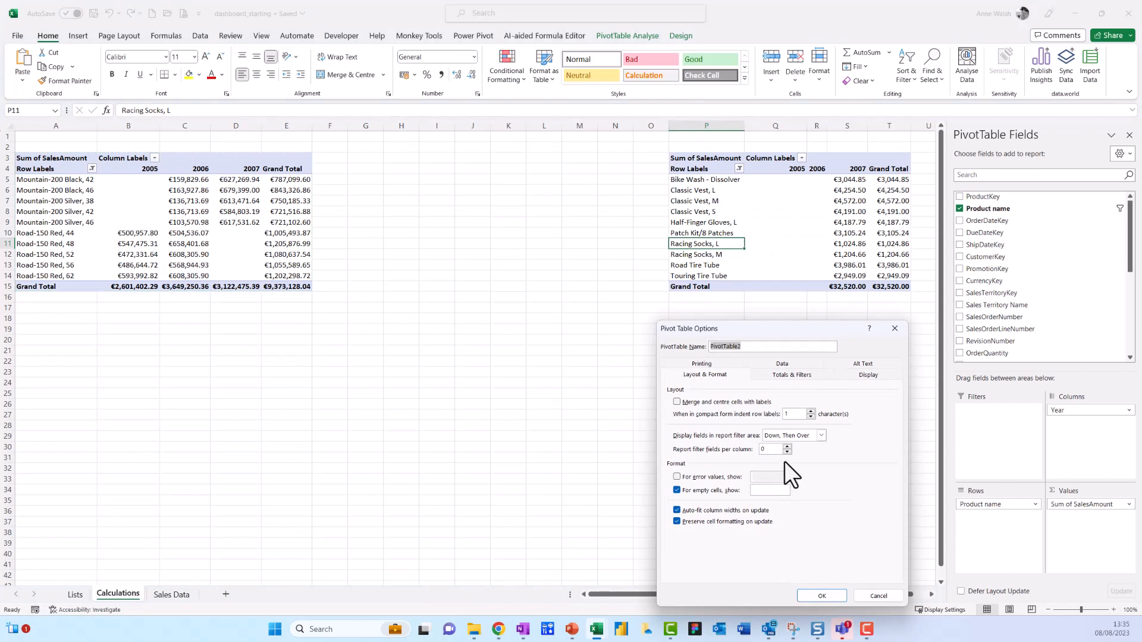
left_click(769, 490)
type("0")
left_click(822, 595)
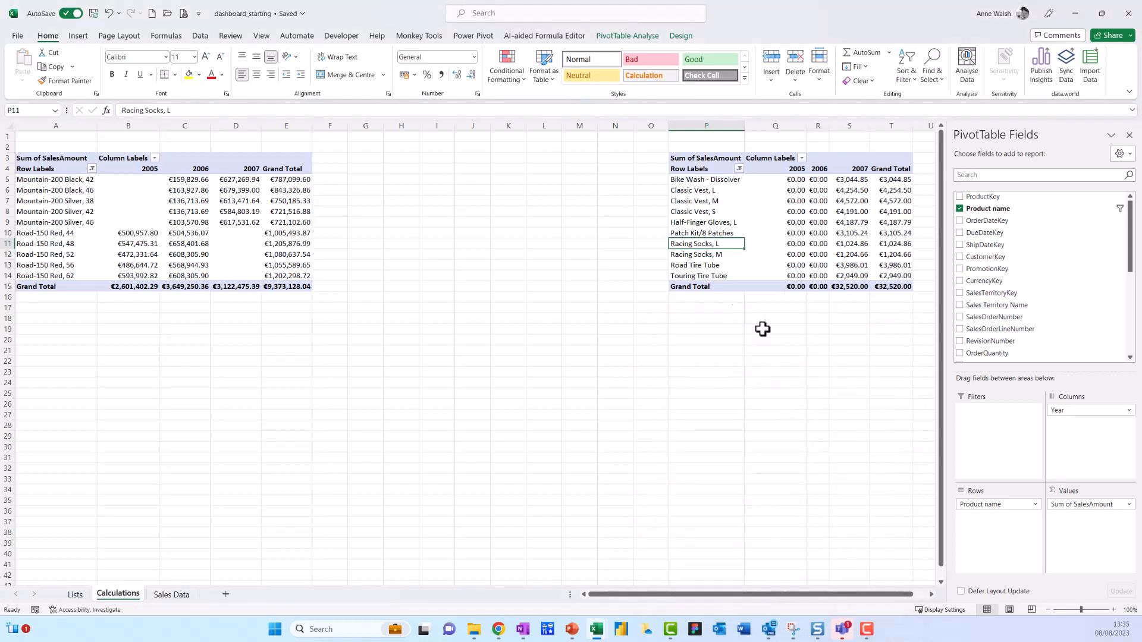
right_click(171, 225)
left_click(230, 408)
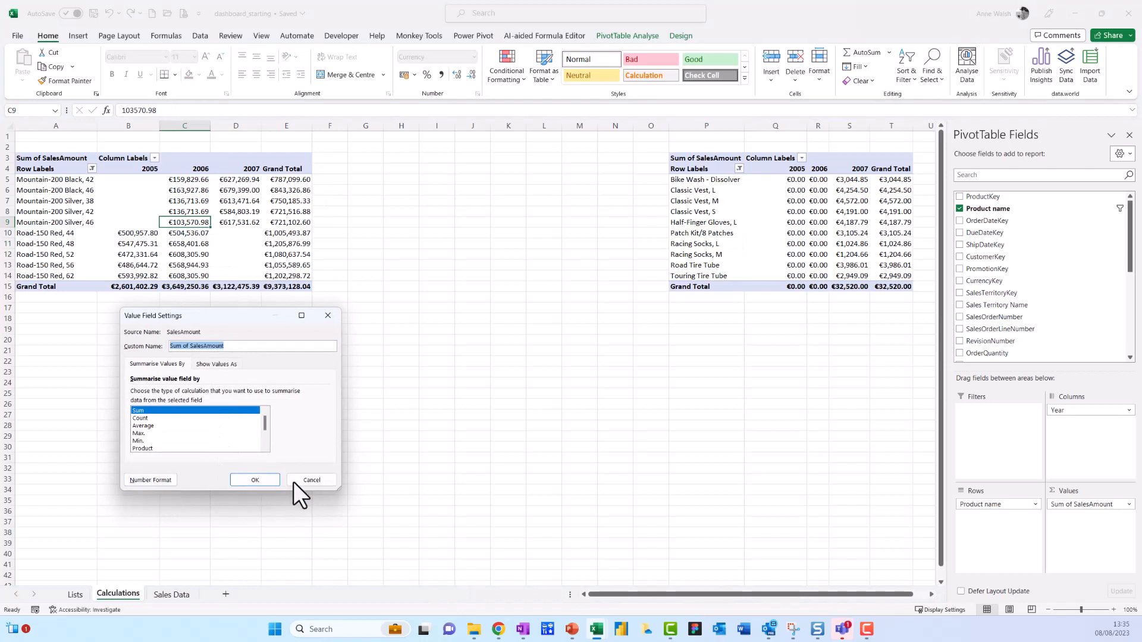
left_click(309, 479)
Set the top 10 PivotTable's options to show 0 for empty cells
right_click(187, 224)
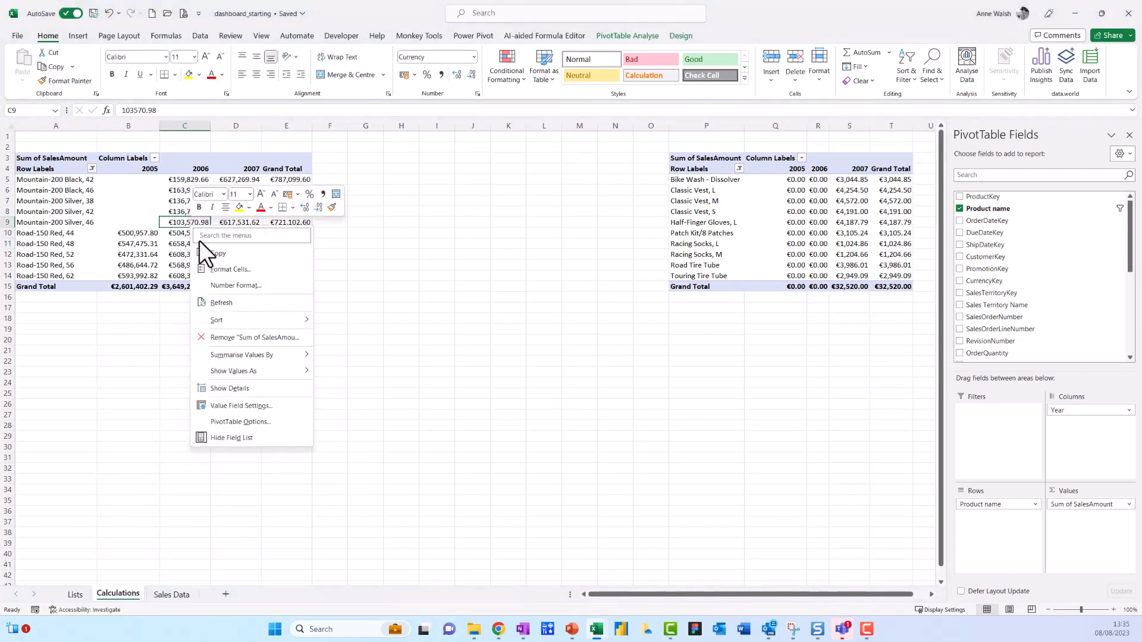
left_click(265, 419)
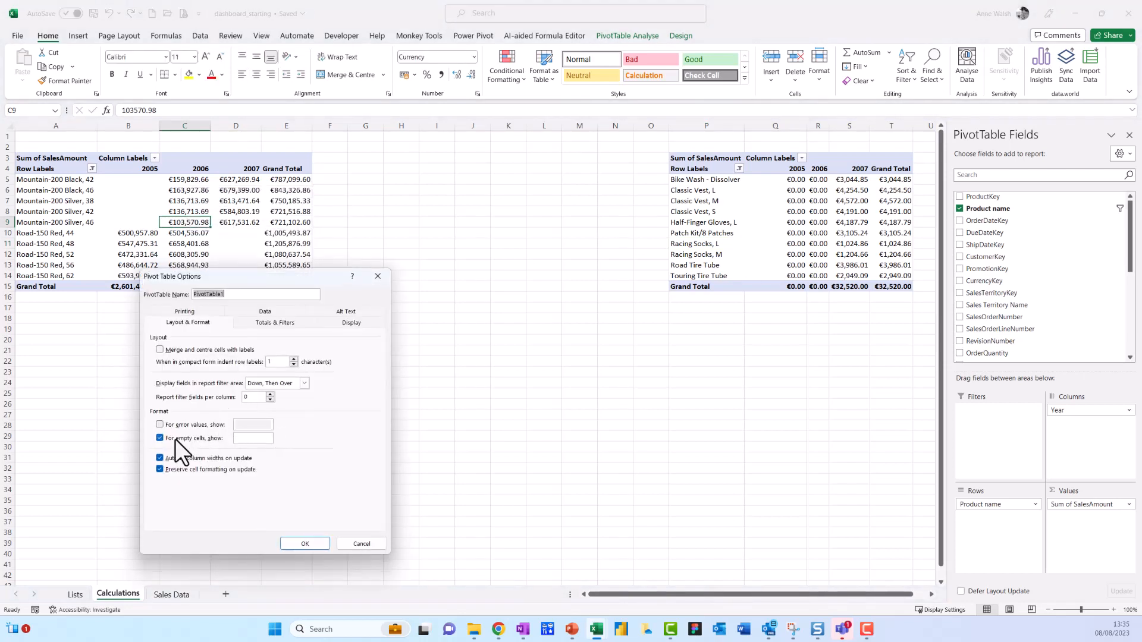
left_click(247, 438)
left_click(315, 545)
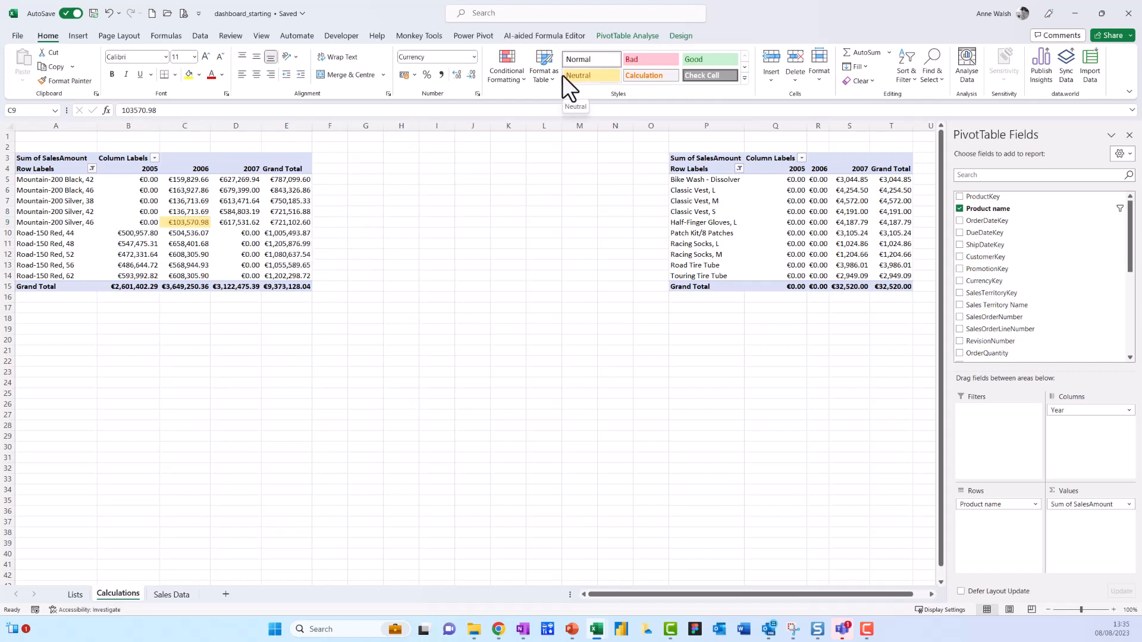
Insert a Sales Territory Name slicer for the top 10 PivotTable and place it between the two PivotTables, starting at row 3
mouse_move(640, 33)
left_mouse_down()
mouse_move(584, 38)
mouse_move(657, 37)
left_mouse_up()
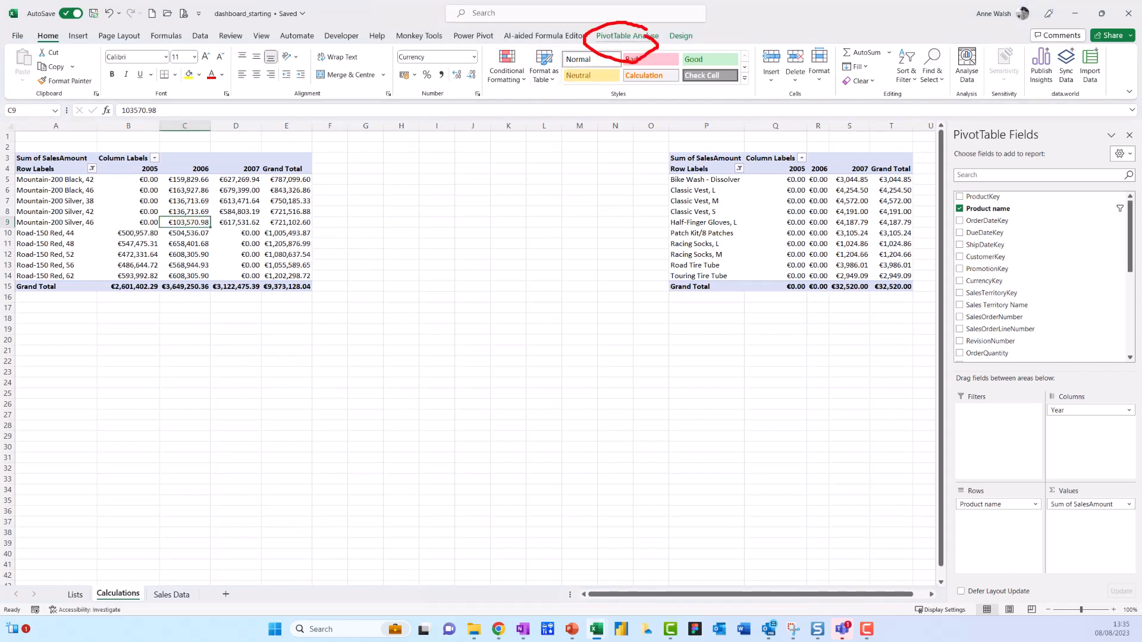
left_click(633, 37)
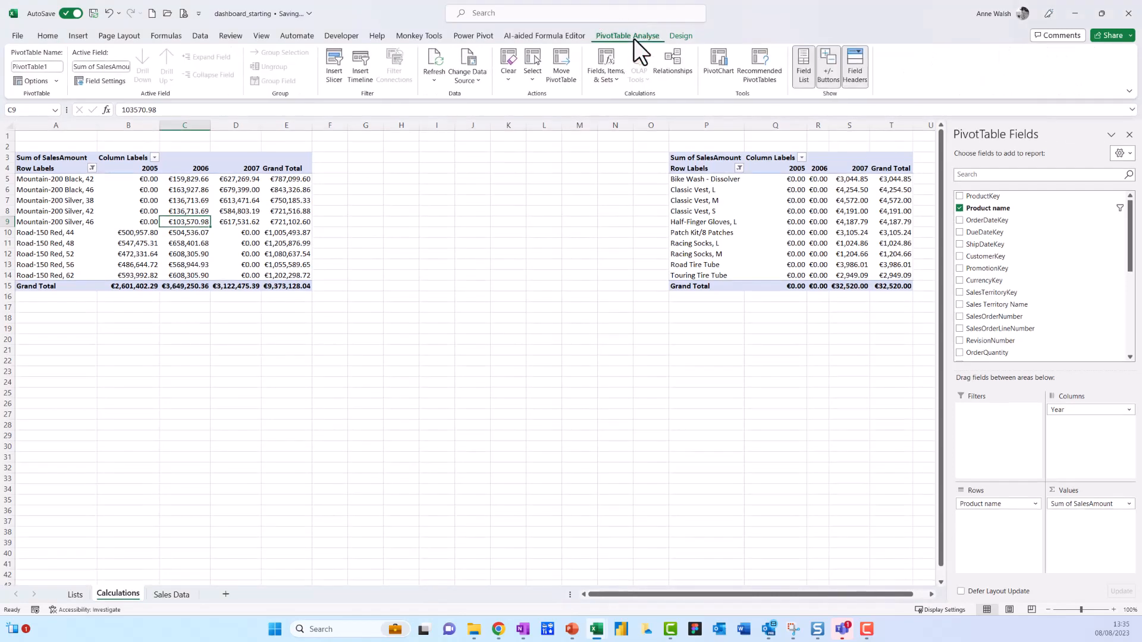
left_click(335, 73)
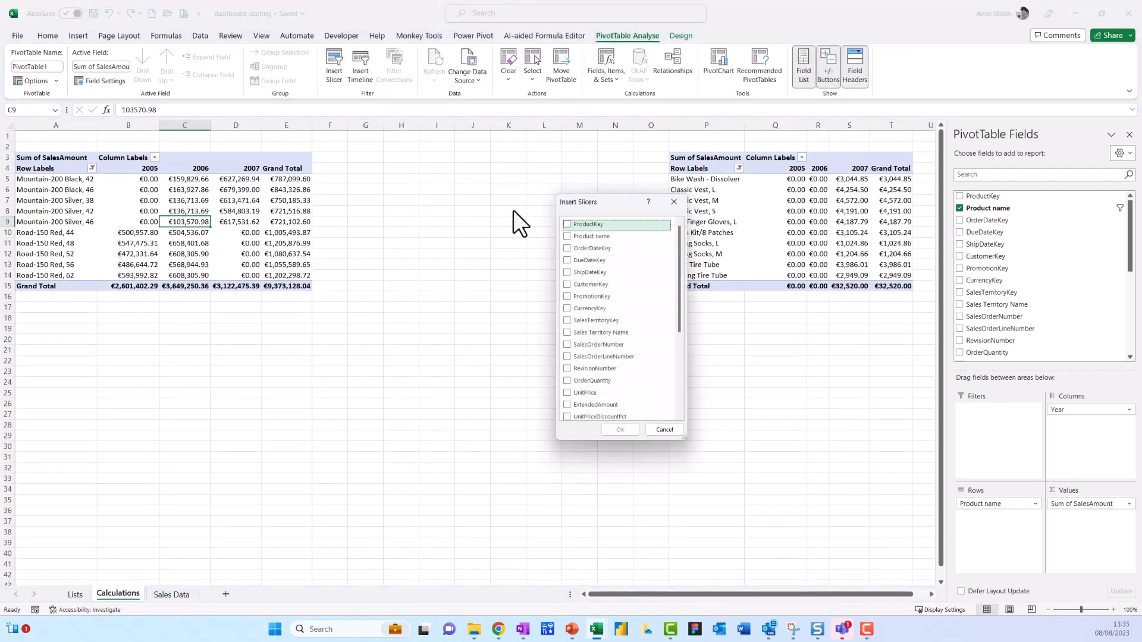
scroll(615, 304, "down", 2)
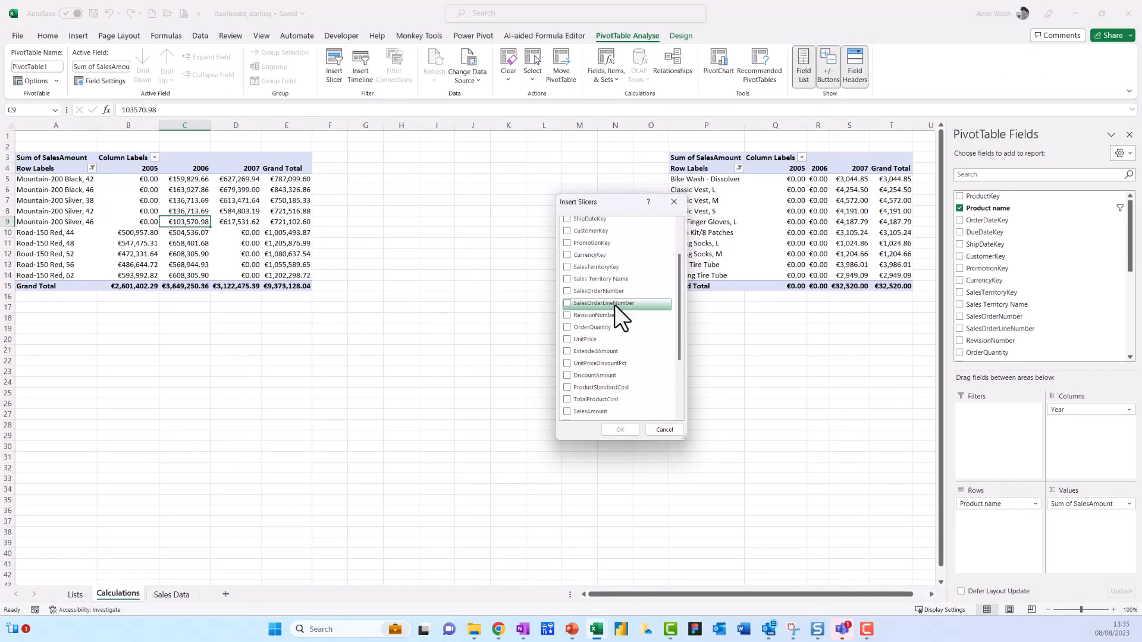
scroll(615, 304, "up", 2)
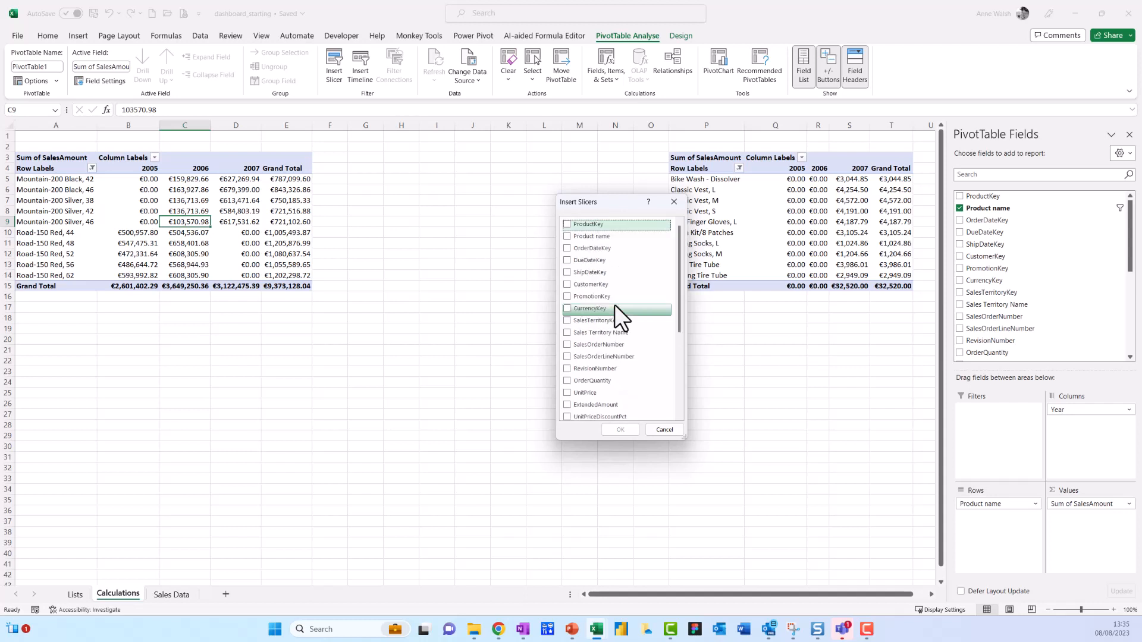
left_click(566, 333)
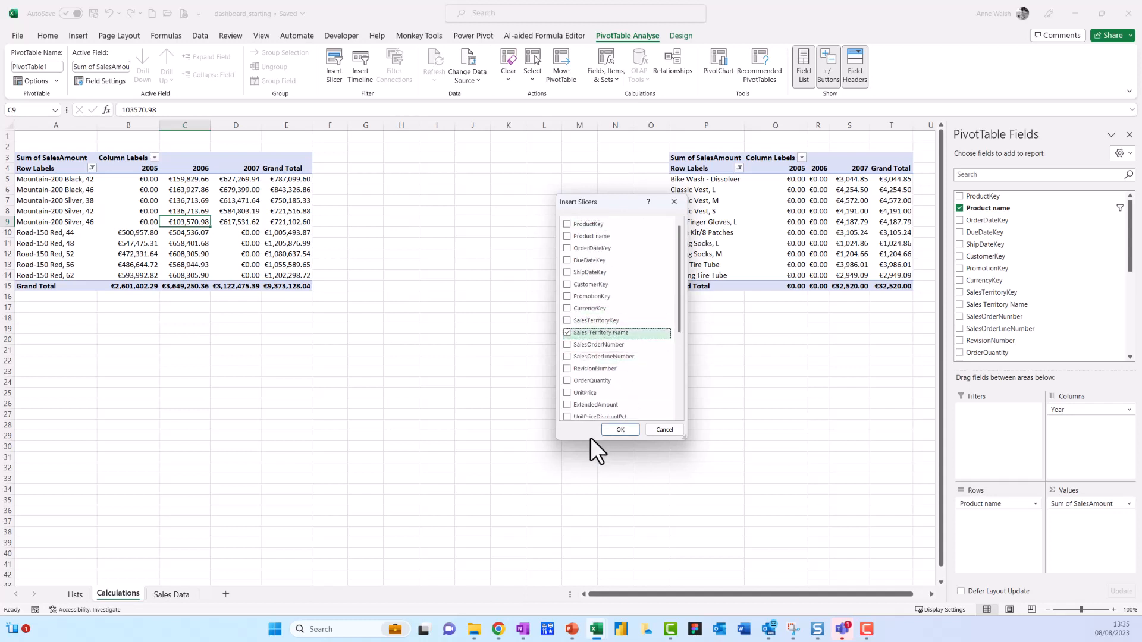
left_click(620, 430)
left_click_drag(467, 295, 480, 158)
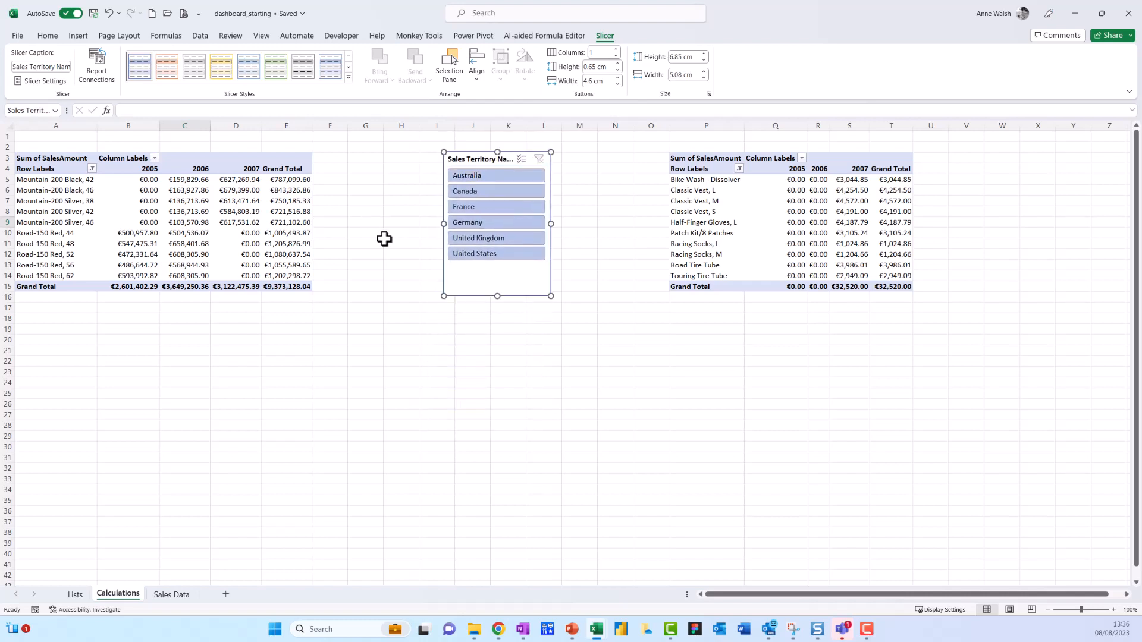
Rename the top 10 PivotTable as TopTenSales
left_click(277, 233)
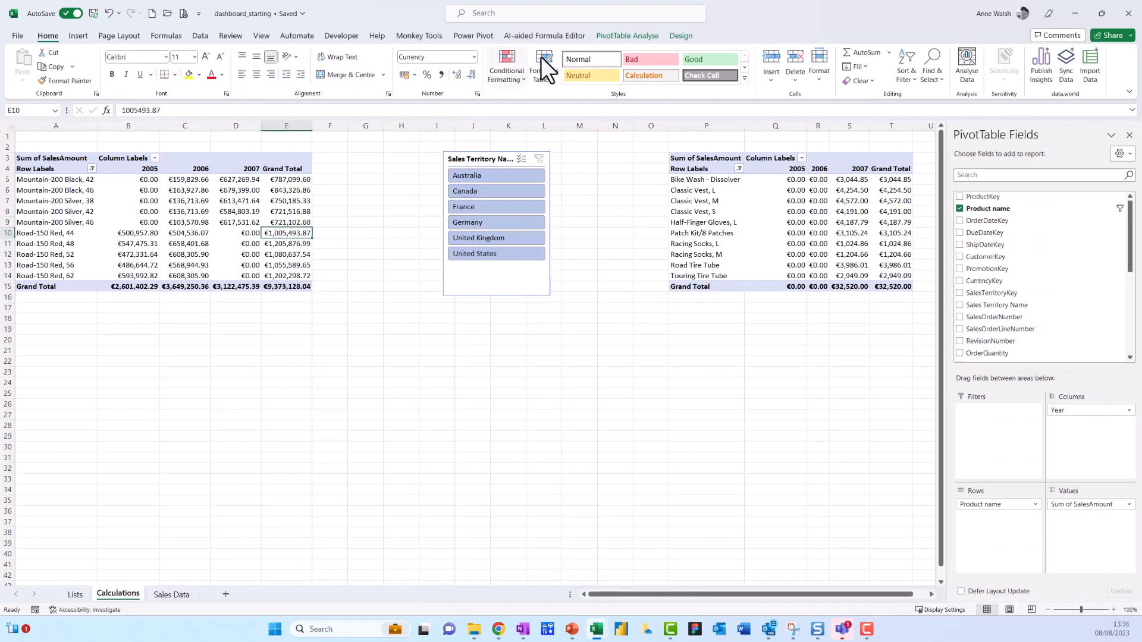
left_click(607, 34)
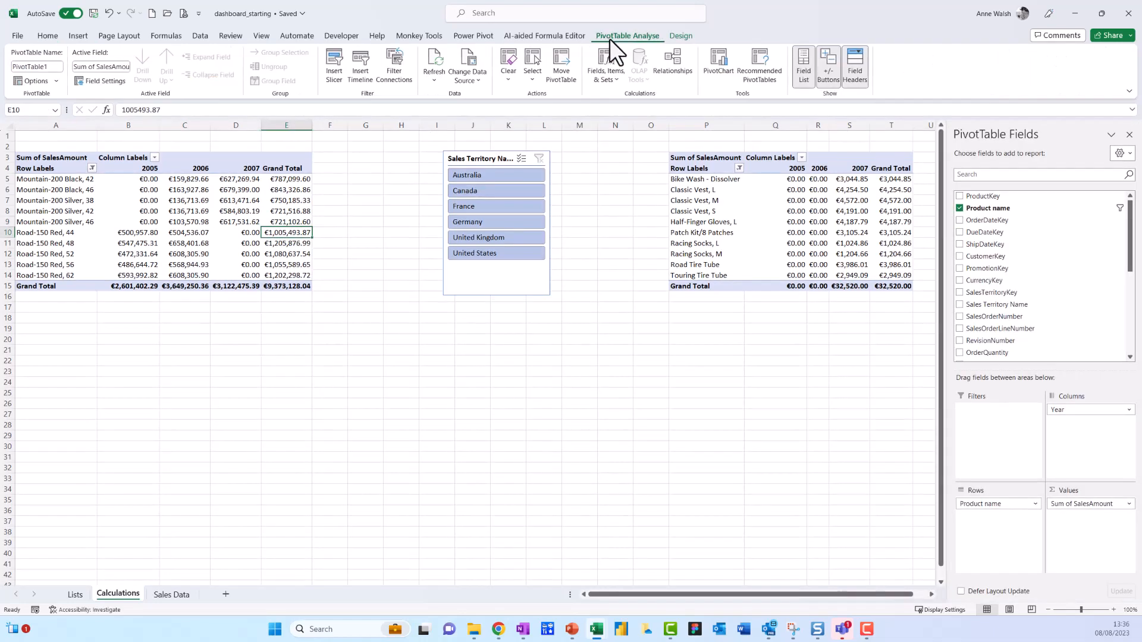
mouse_move(649, 21)
left_mouse_down()
mouse_move(585, 26)
mouse_move(667, 29)
mouse_move(651, 20)
left_mouse_up()
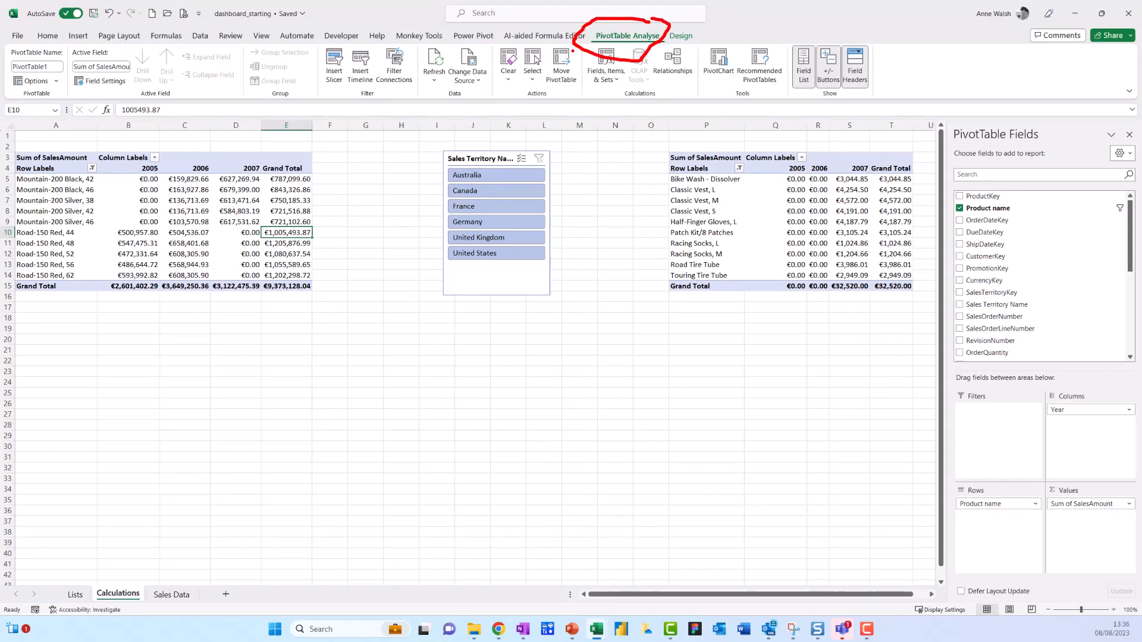
mouse_move(573, 51)
left_mouse_down()
mouse_move(64, 57)
mouse_move(66, 95)
mouse_move(102, 65)
left_mouse_up()
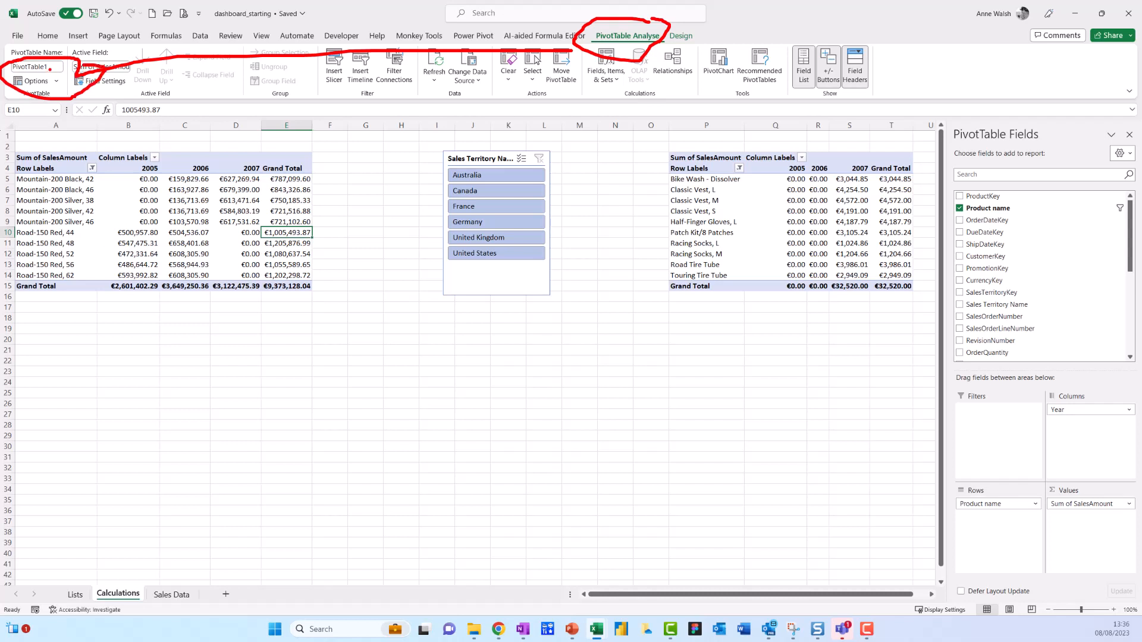
key("Escape")
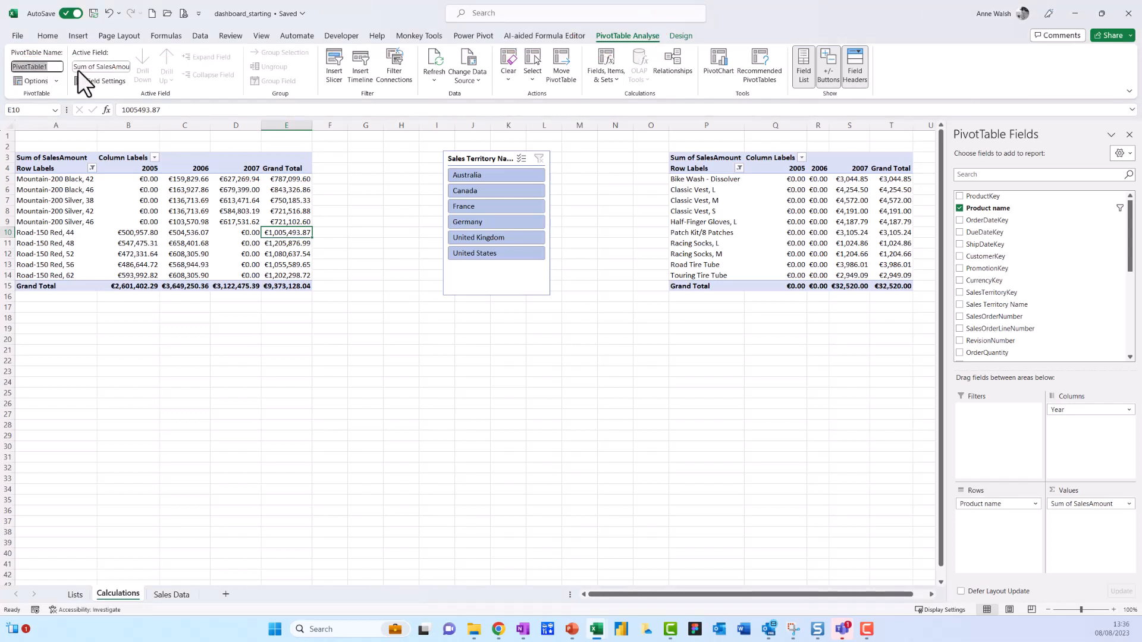
type("TopTenSales")
key("Return")
Rename the bottom 10 PivotTable as BottomTenSales
left_click(812, 225)
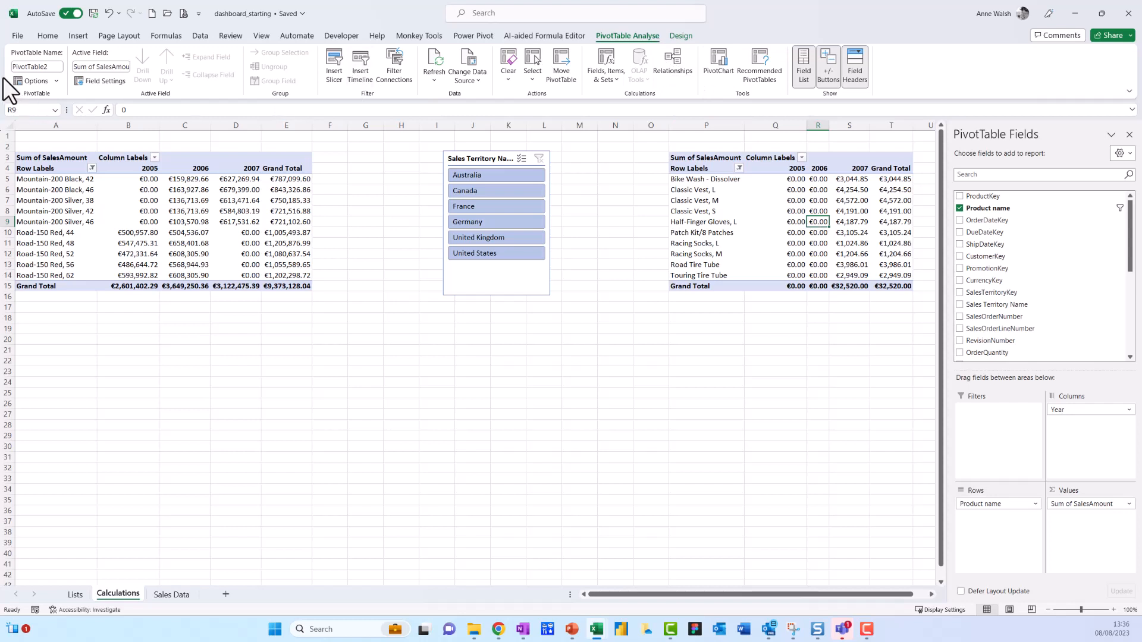
left_click(58, 66)
type("BottomTenS")
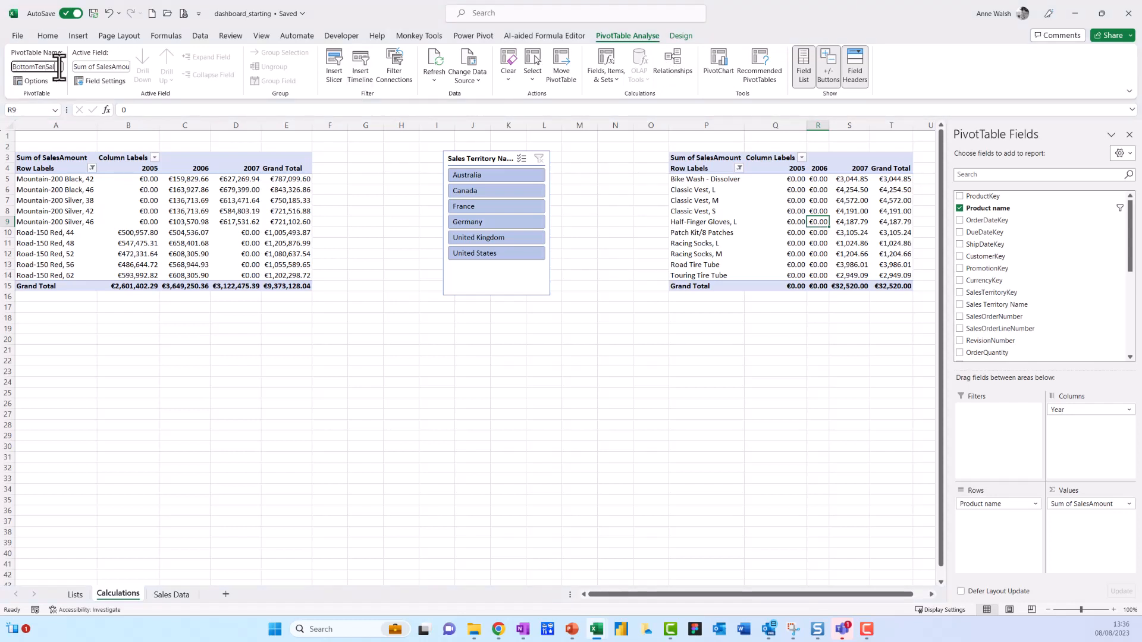
key("Return")
Connect the Sales Territory Name slicer to the BottomTenSales PivotTable as well through its report connections
left_click(499, 160)
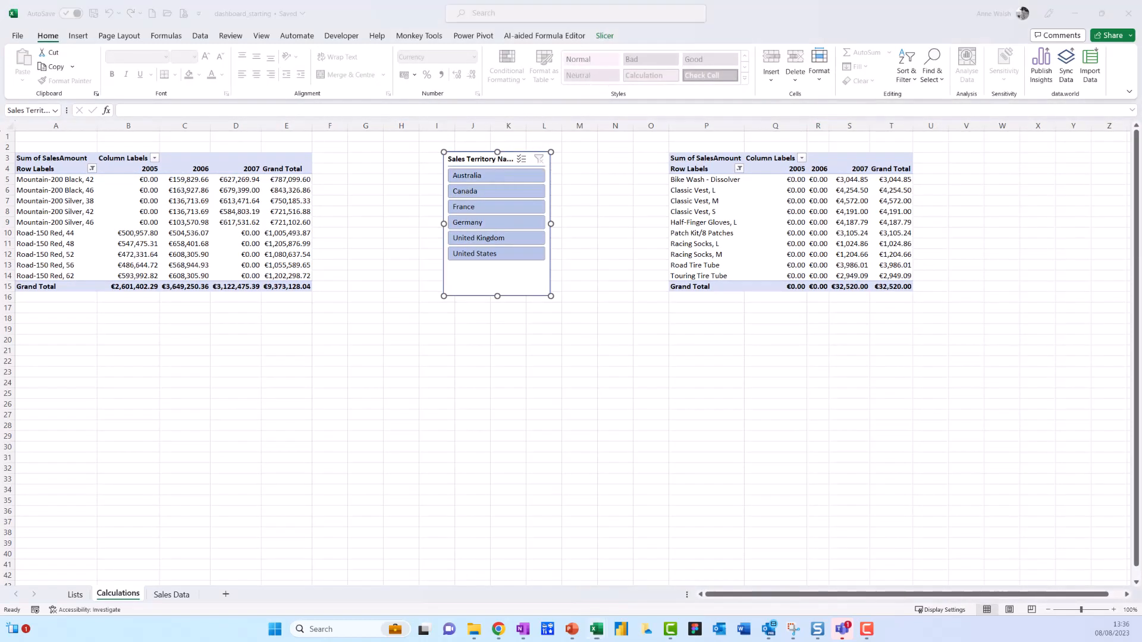
left_click(602, 36)
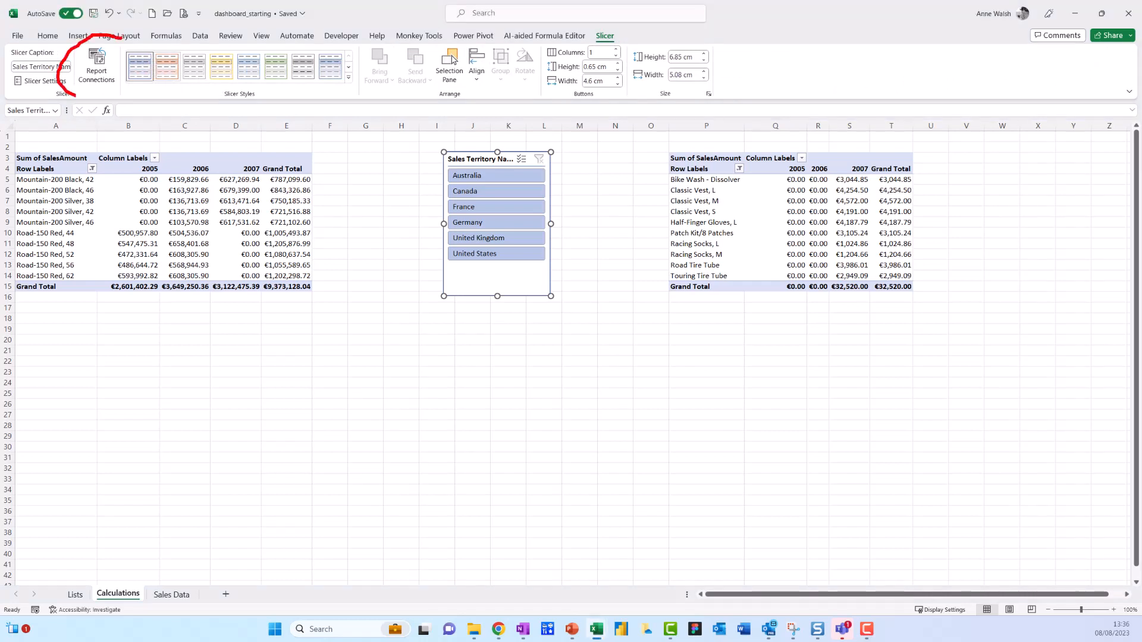
left_click(101, 78)
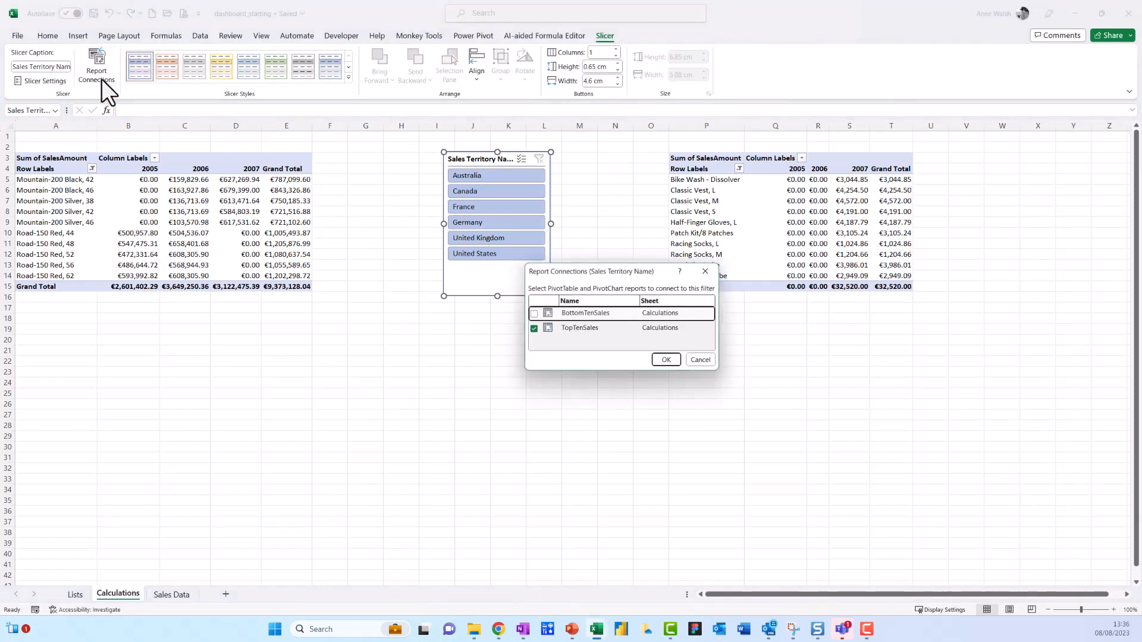
left_click(533, 314)
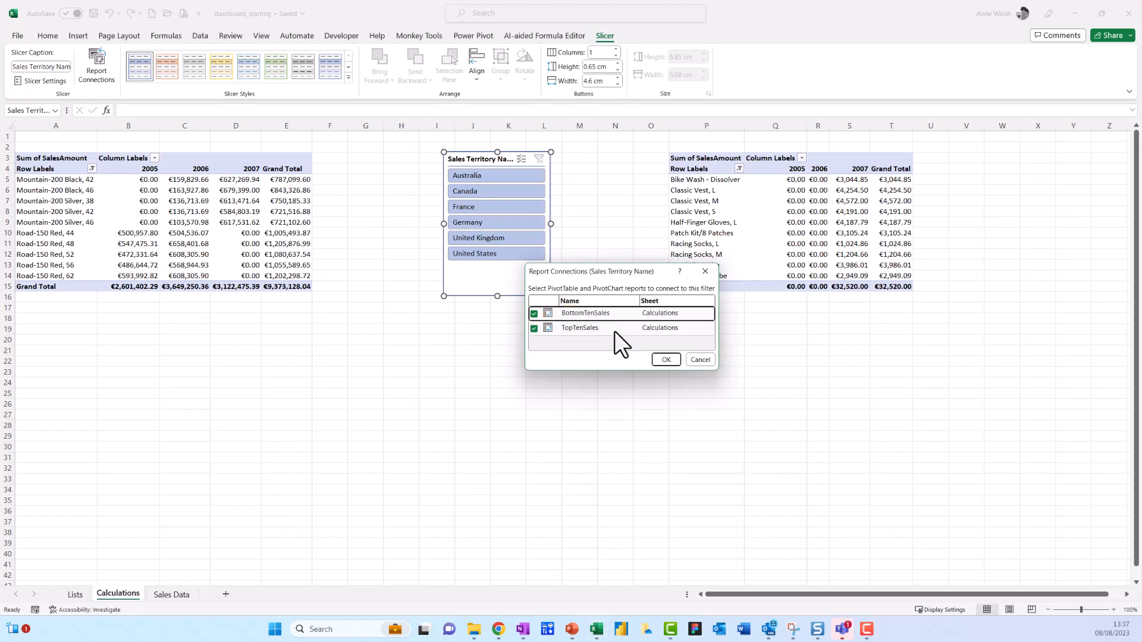
left_click(672, 359)
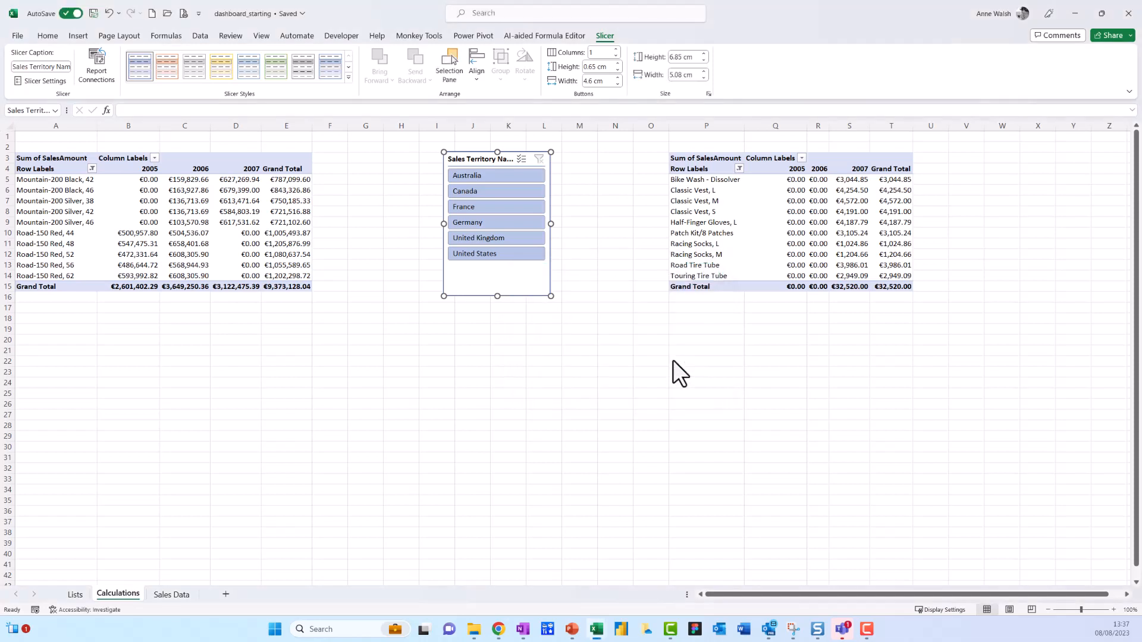